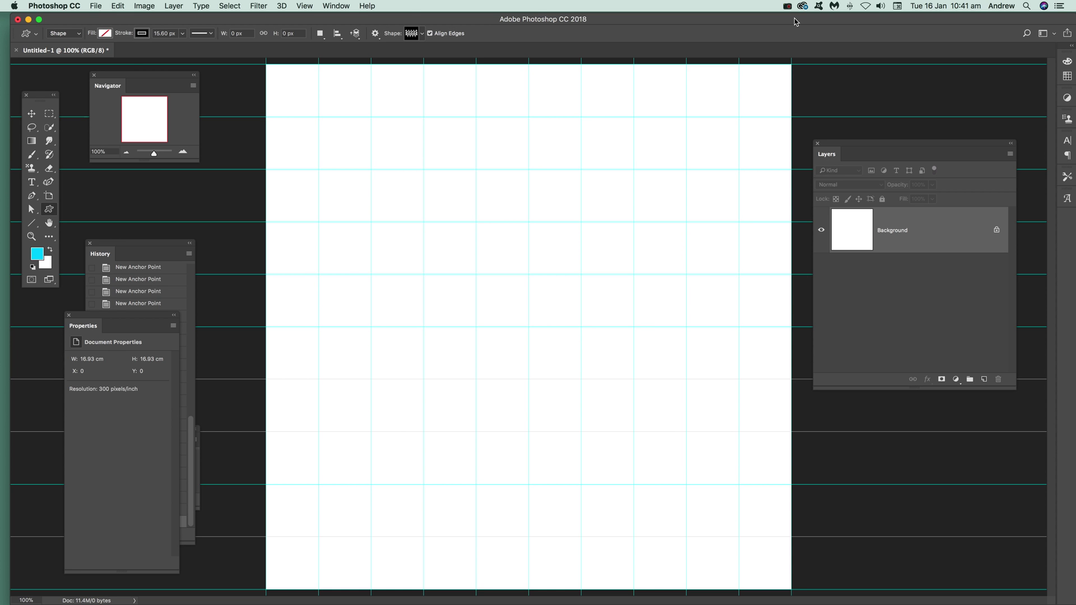
# - Draw a Pen stroke from the left canvas edge to the guide intersection one cell up-right
pyautogui.click(32, 199)
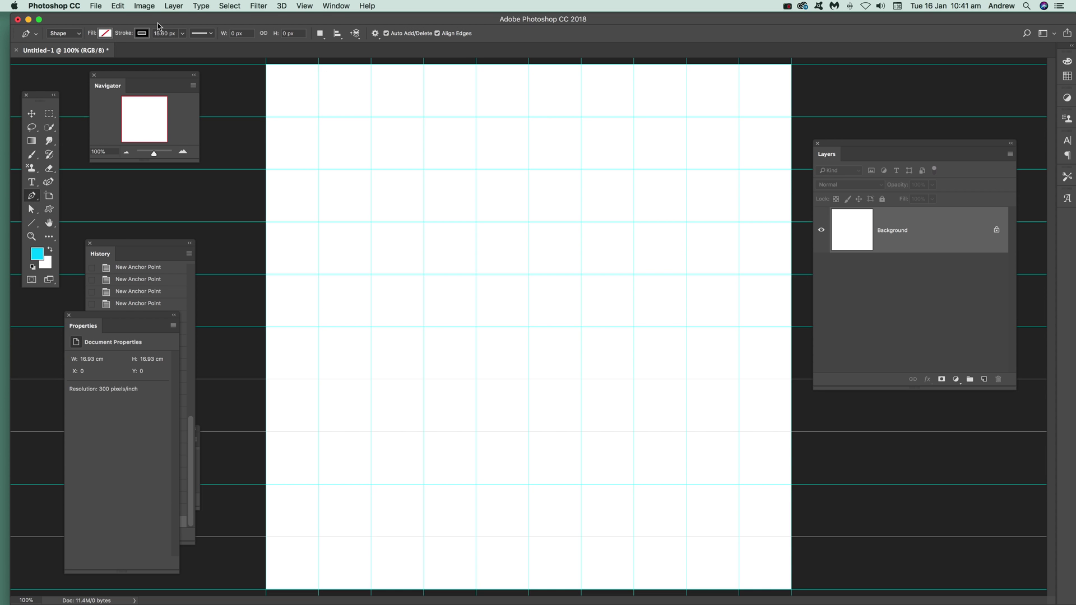
pyautogui.click(266, 380)
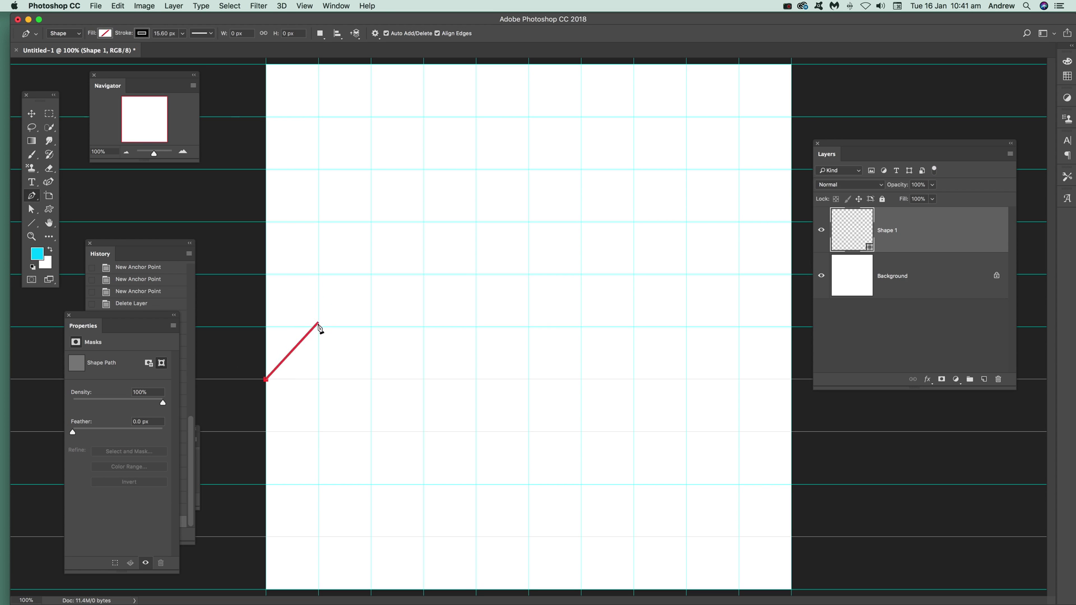
pyautogui.click(317, 277)
pyautogui.click(305, 6)
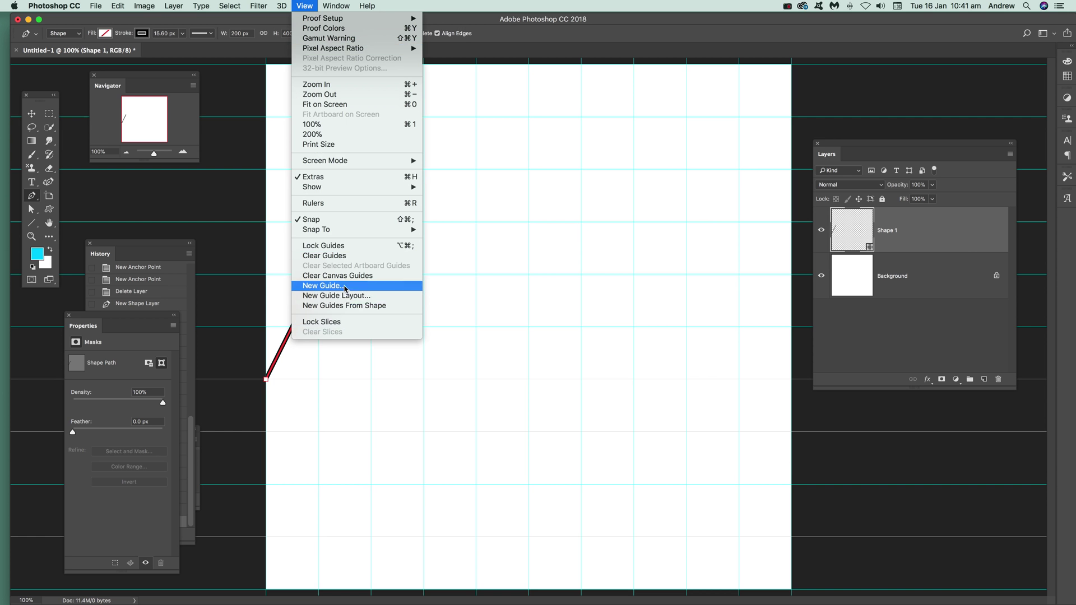
# - Confirm the New Guide Layout shows 10 columns and 10 rows, then cancel without changes
pyautogui.click(346, 297)
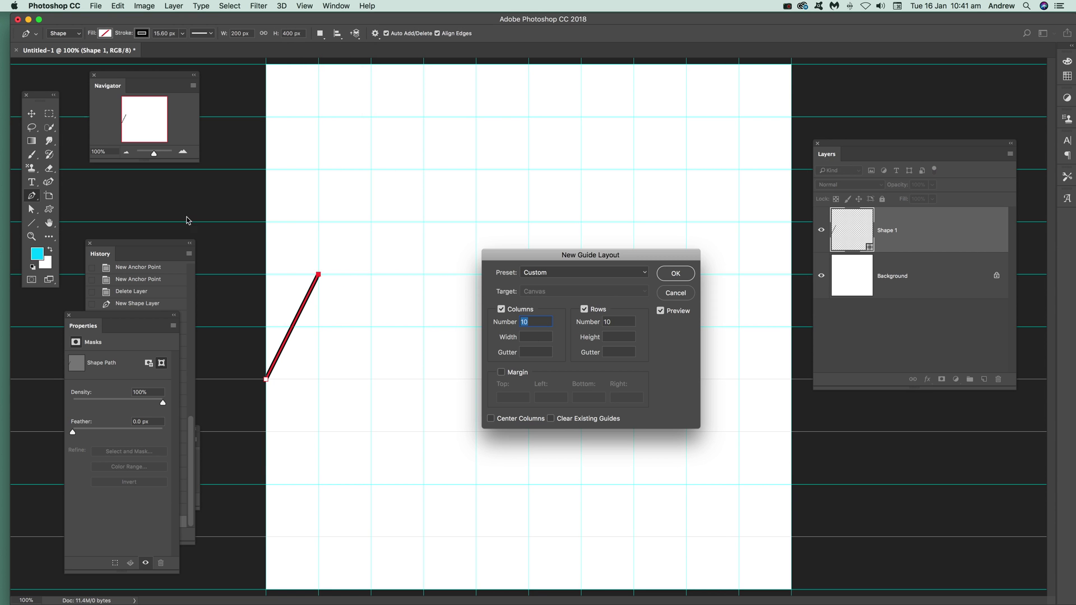
pyautogui.click(681, 296)
# - Delete the false-start layer and begin a Pen zigzag at the left edge between two guide rows
pyautogui.press('super+z')
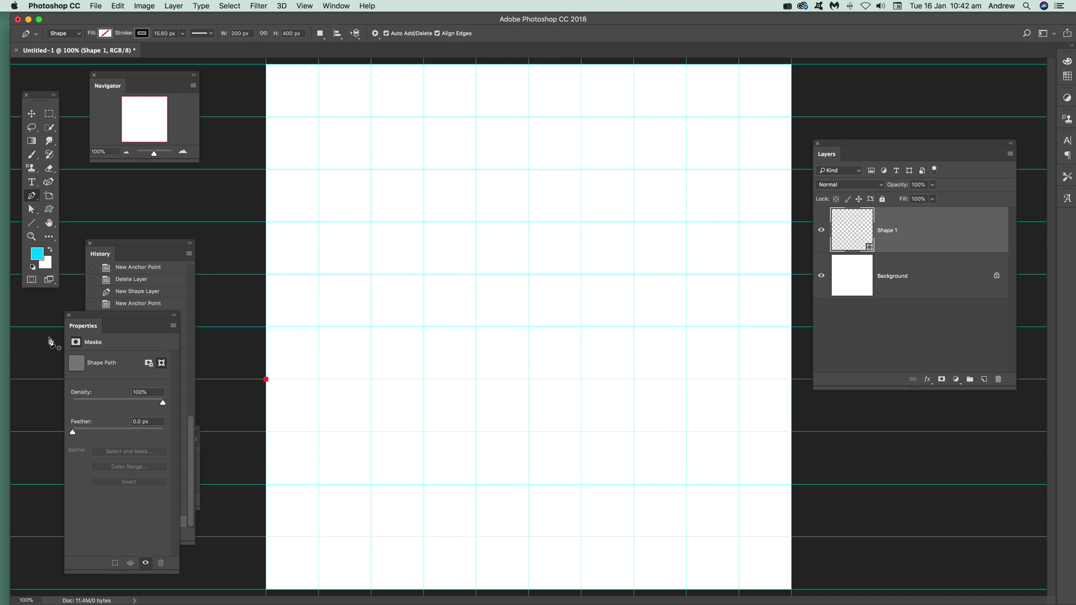
pyautogui.press('super+alt+z')
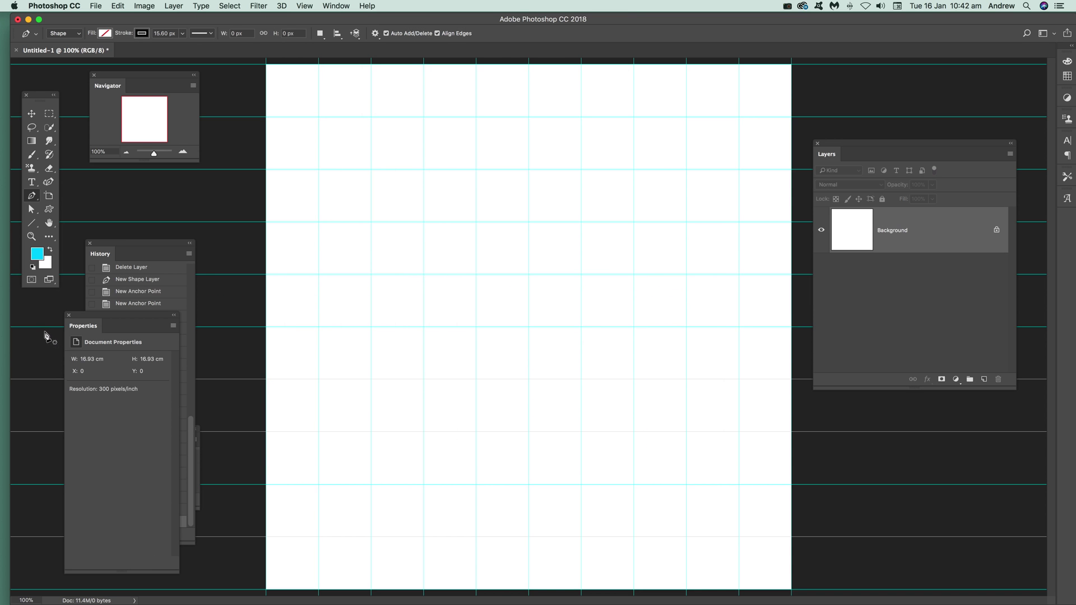
pyautogui.click(266, 327)
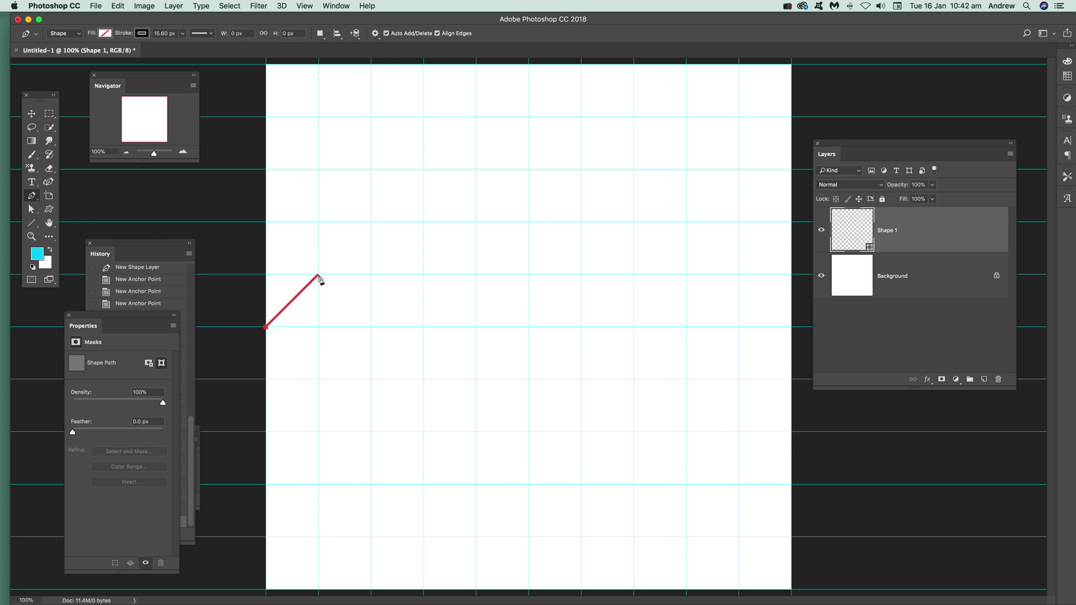
pyautogui.click(319, 275)
pyautogui.click(372, 327)
pyautogui.click(424, 275)
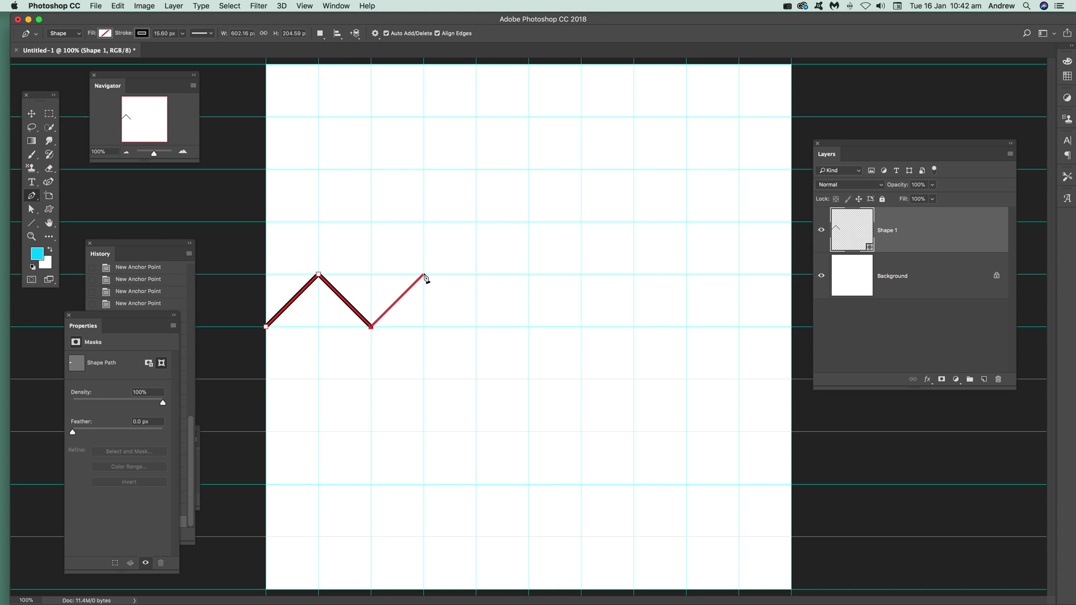
# - Continue the zigzag to the right canvas edge for five peaks and finish the path
pyautogui.click(476, 327)
pyautogui.click(529, 275)
pyautogui.click(582, 327)
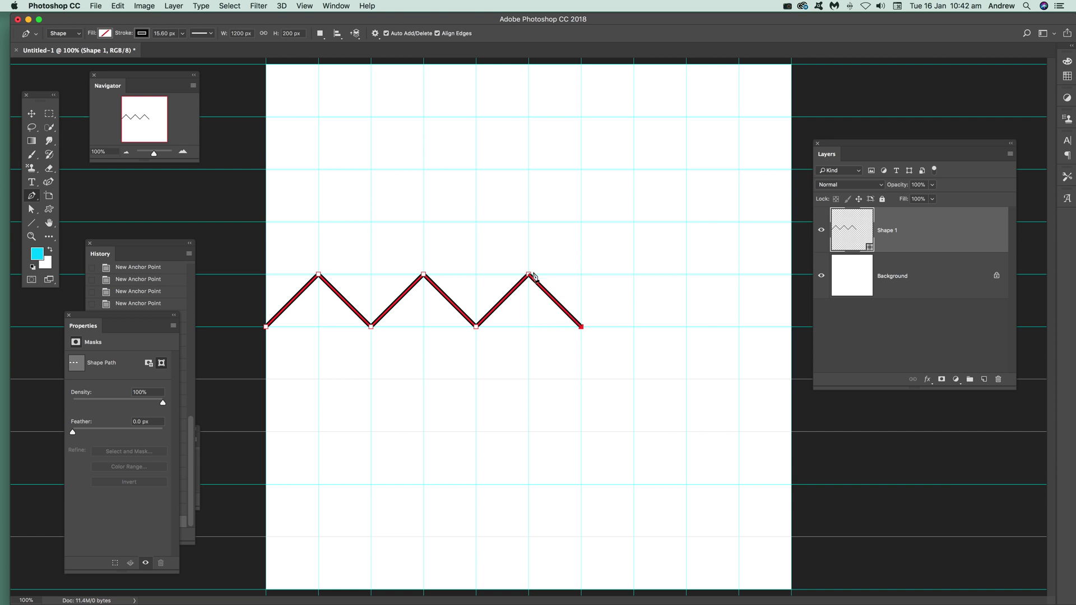
pyautogui.click(634, 275)
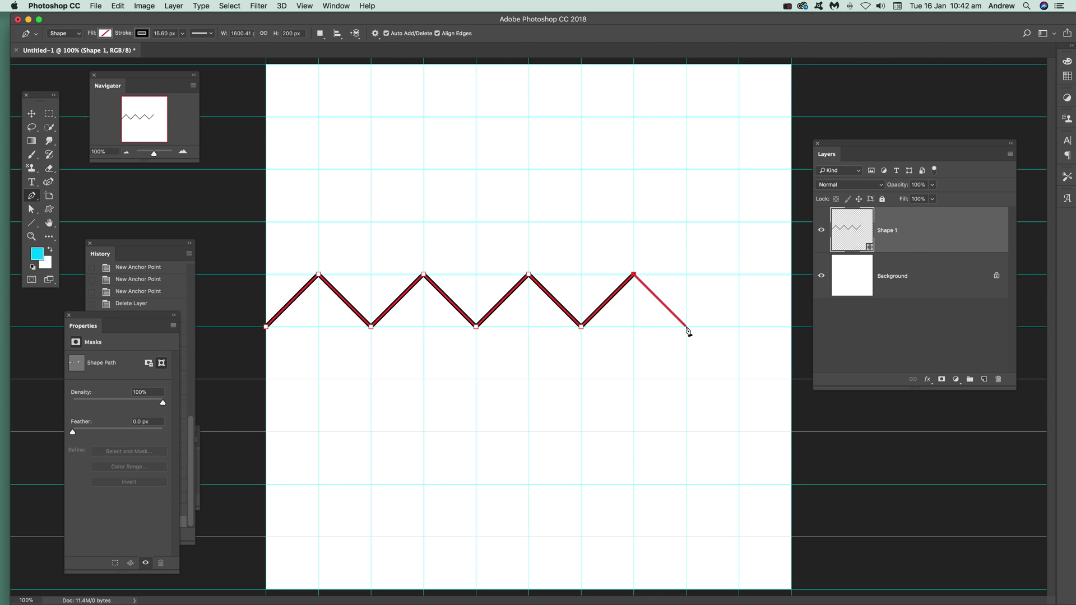
pyautogui.click(687, 327)
pyautogui.click(739, 275)
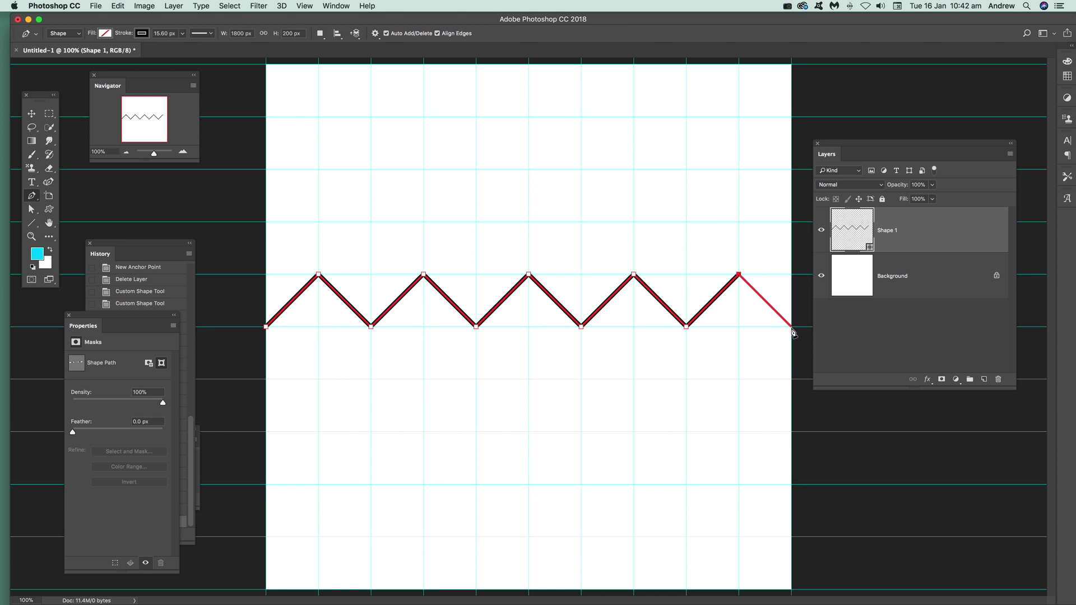
pyautogui.click(792, 329)
pyautogui.click(32, 114)
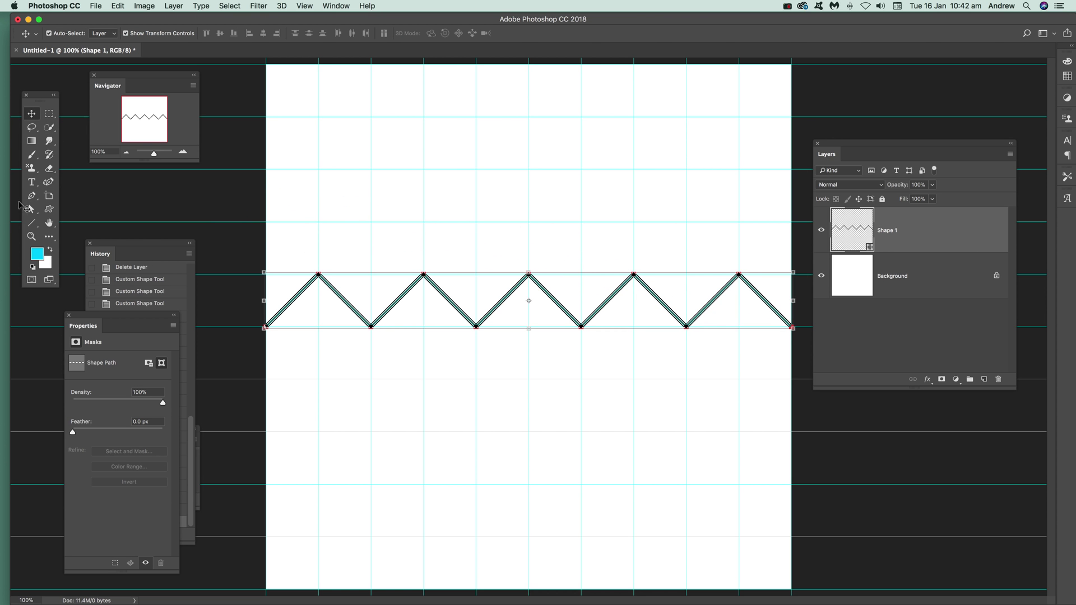
# - Define the selected zigzag path as custom shape 'Shape 171', then delete it from the canvas
pyautogui.click(31, 209)
pyautogui.moveTo(220, 224); pyautogui.dragTo(843, 408)
pyautogui.click(118, 6)
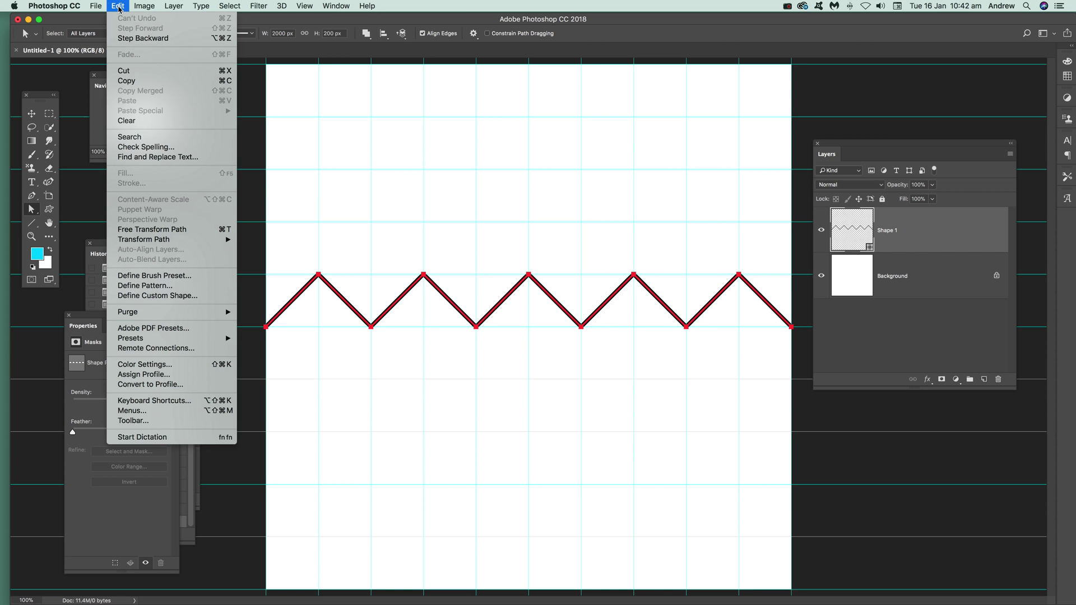
pyautogui.click(143, 302)
pyautogui.click(657, 293)
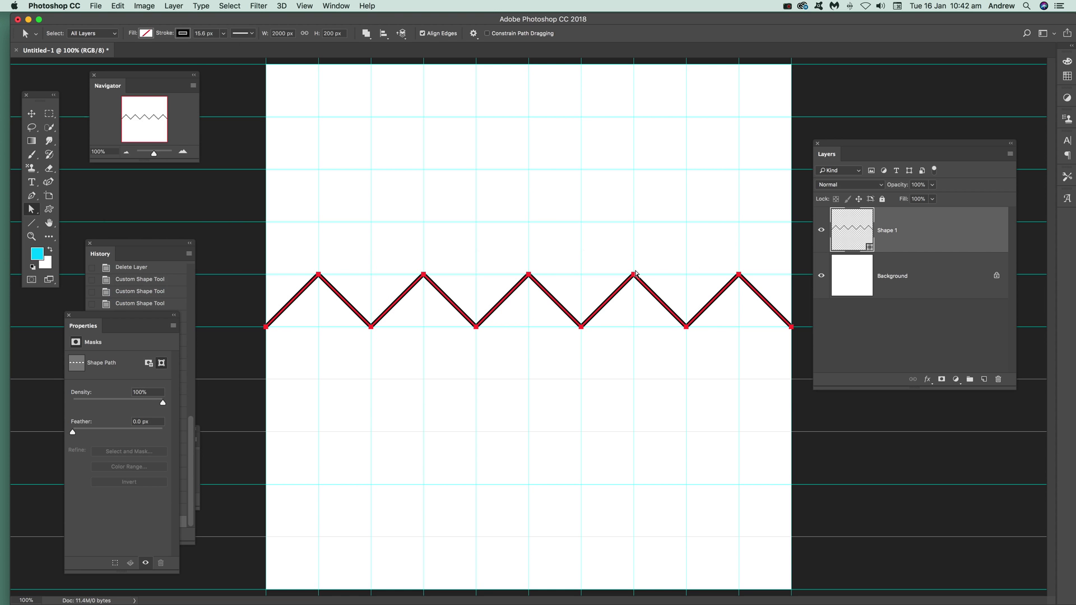
pyautogui.press('Delete')
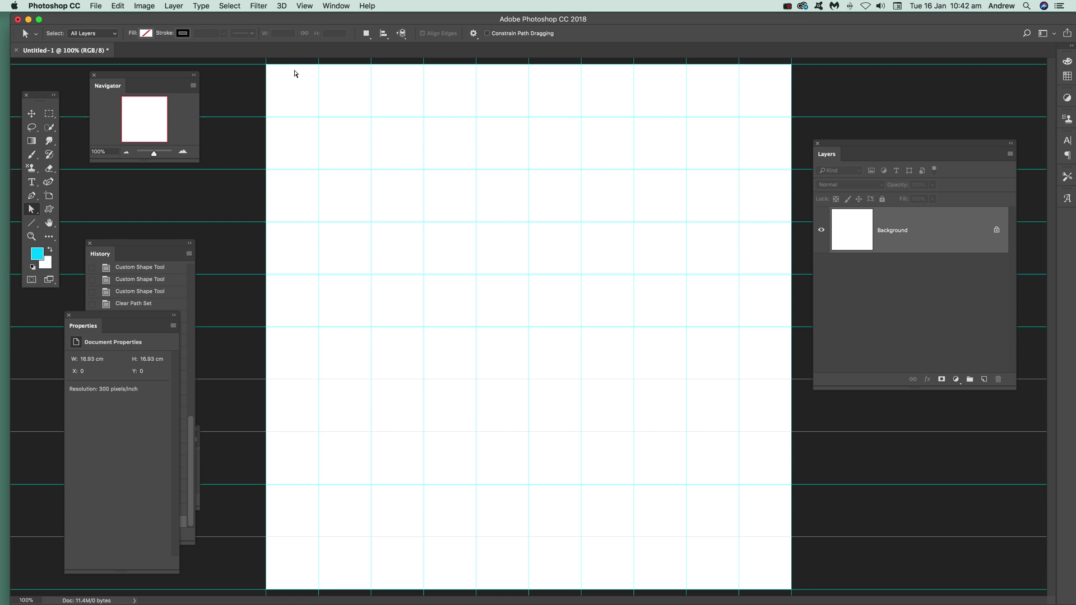
# - With the Custom Shape tool, keep the stroke alignment centred in Stroke Options
pyautogui.click(49, 210)
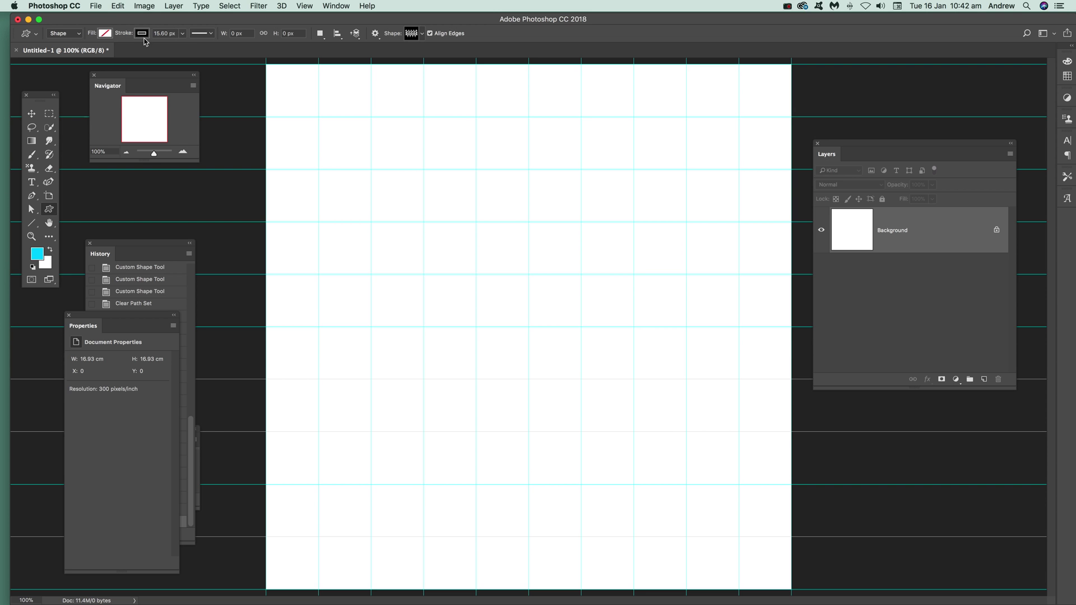
pyautogui.click(212, 34)
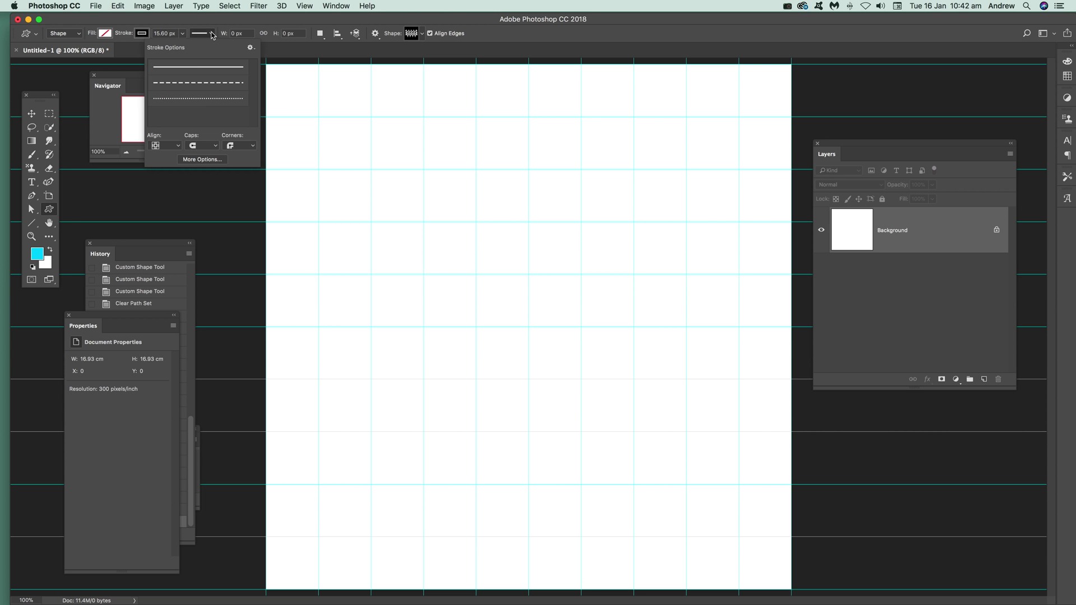
pyautogui.click(241, 168)
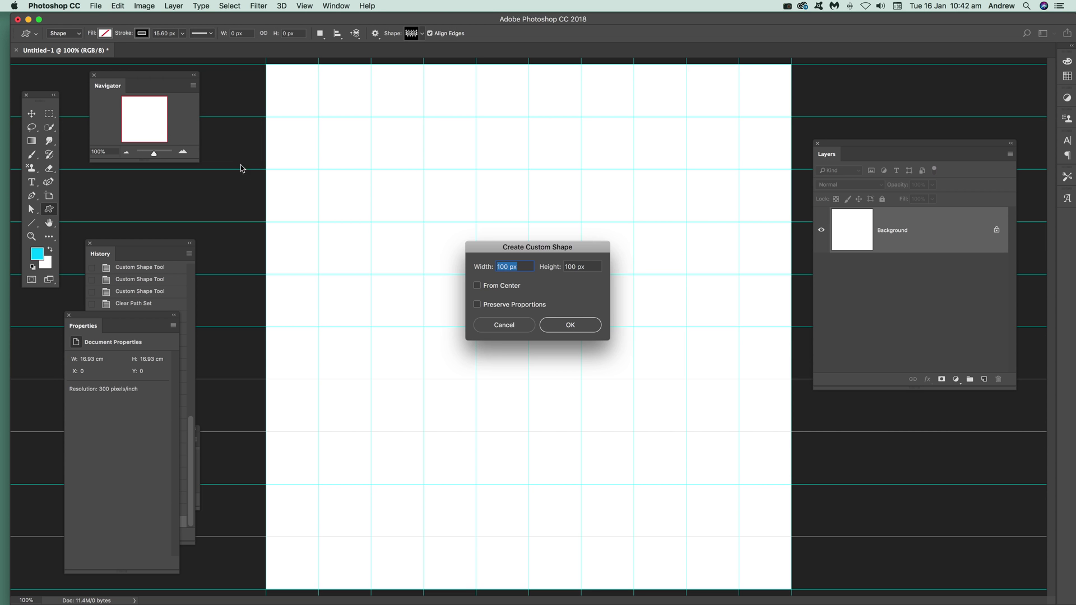
pyautogui.click(518, 328)
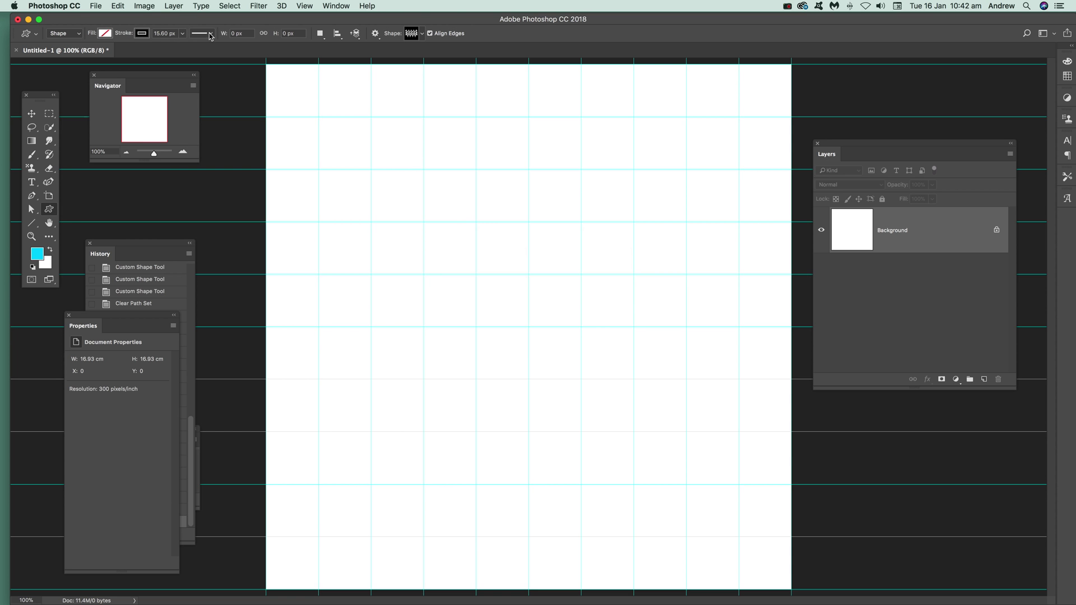
pyautogui.click(207, 34)
pyautogui.click(160, 147)
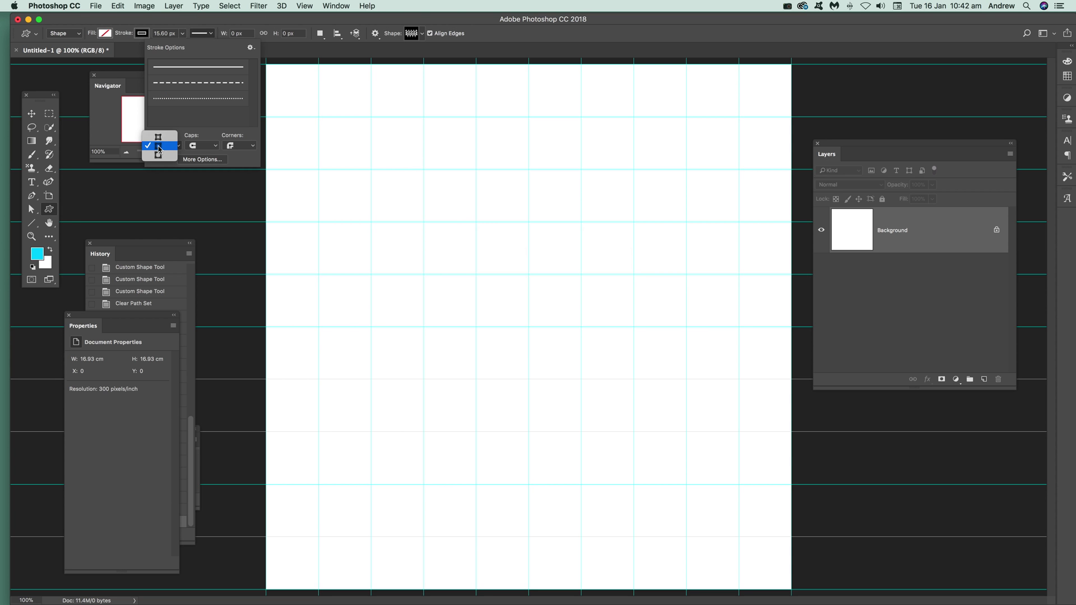
pyautogui.click(160, 148)
# - Keep the middle cap style, choose rounded corners, and test-draw a shape on the canvas
pyautogui.click(209, 147)
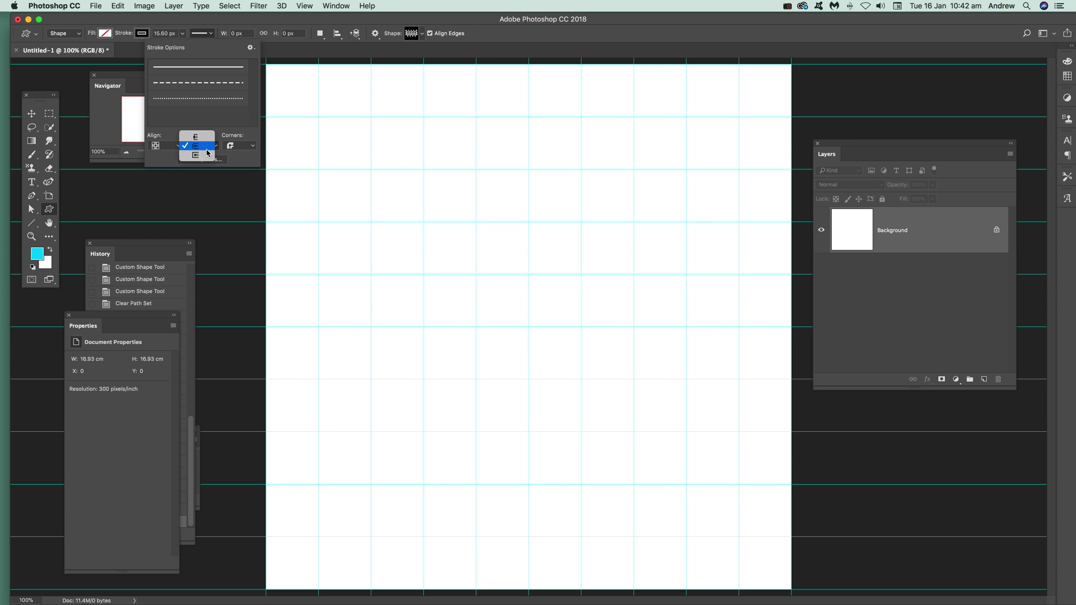
pyautogui.click(256, 147)
pyautogui.click(255, 147)
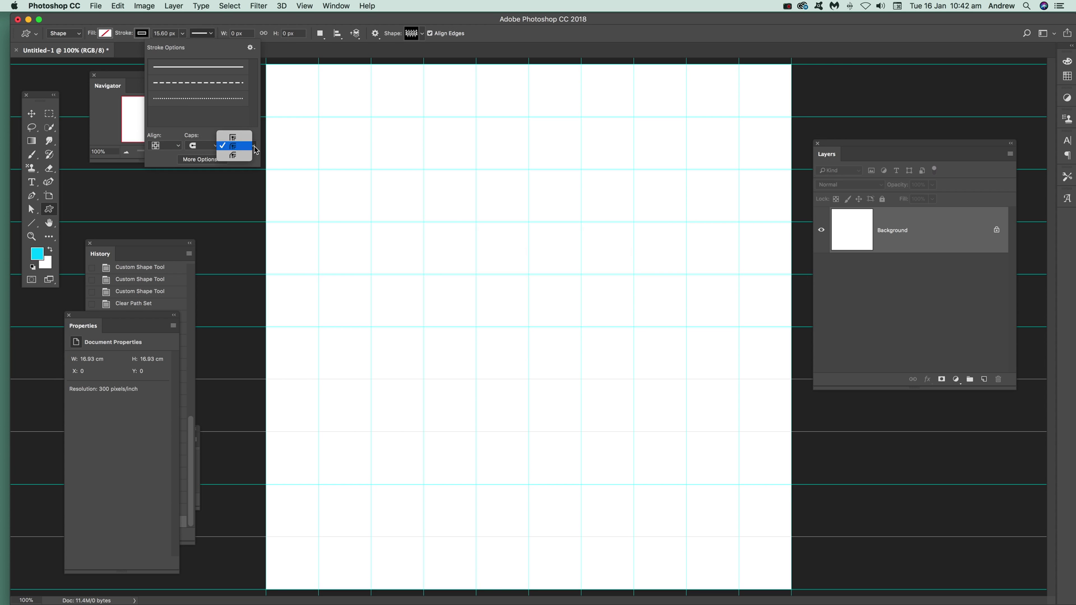
pyautogui.click(321, 306)
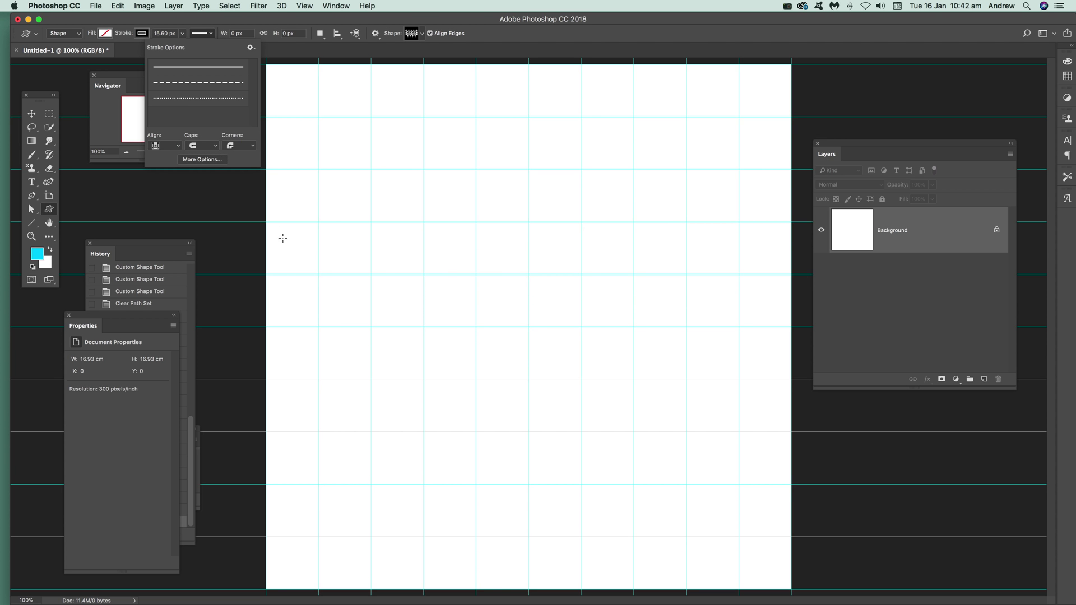
pyautogui.moveTo(263, 219); pyautogui.dragTo(749, 449)
# - Delete the test shape, draw the zigzag custom shape across the full canvas width, and select it
pyautogui.press('BackSpace')
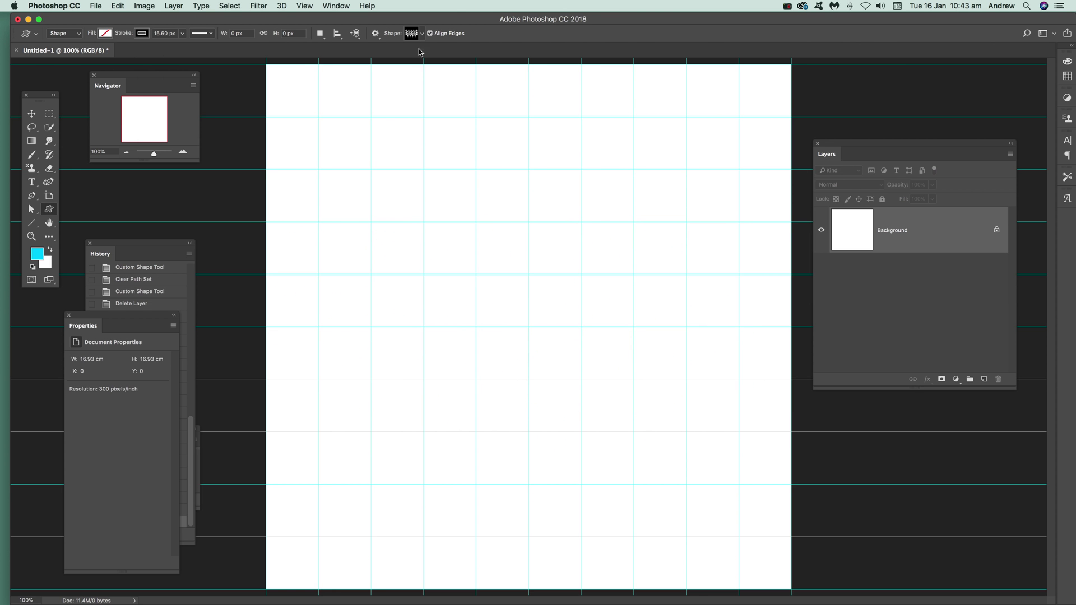
pyautogui.click(421, 35)
pyautogui.click(700, 231)
pyautogui.click(713, 29)
pyautogui.moveTo(265, 252); pyautogui.dragTo(785, 352)
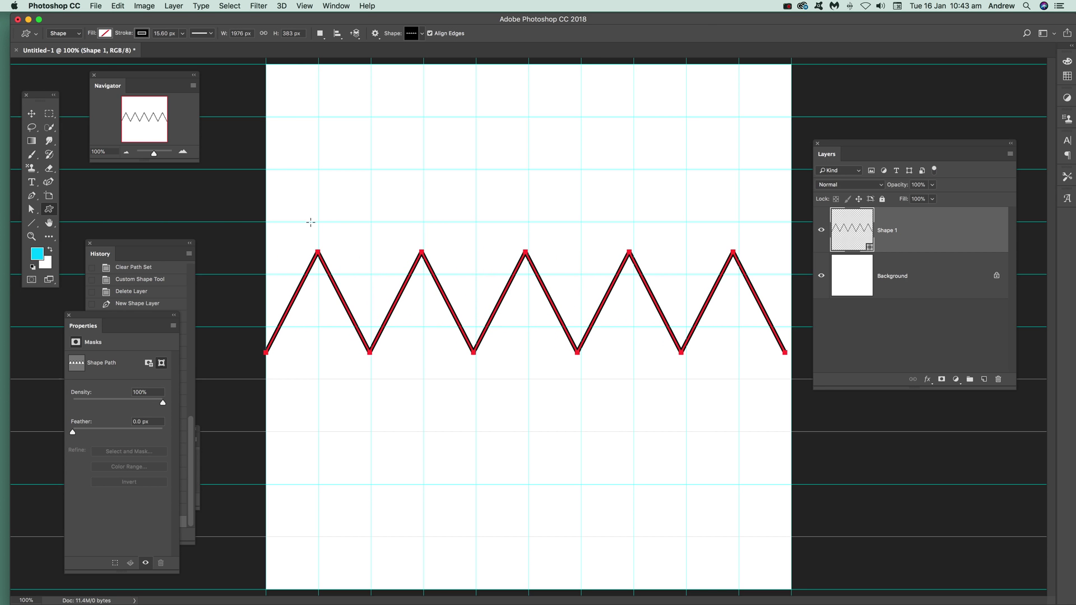
pyautogui.click(31, 113)
pyautogui.click(455, 203)
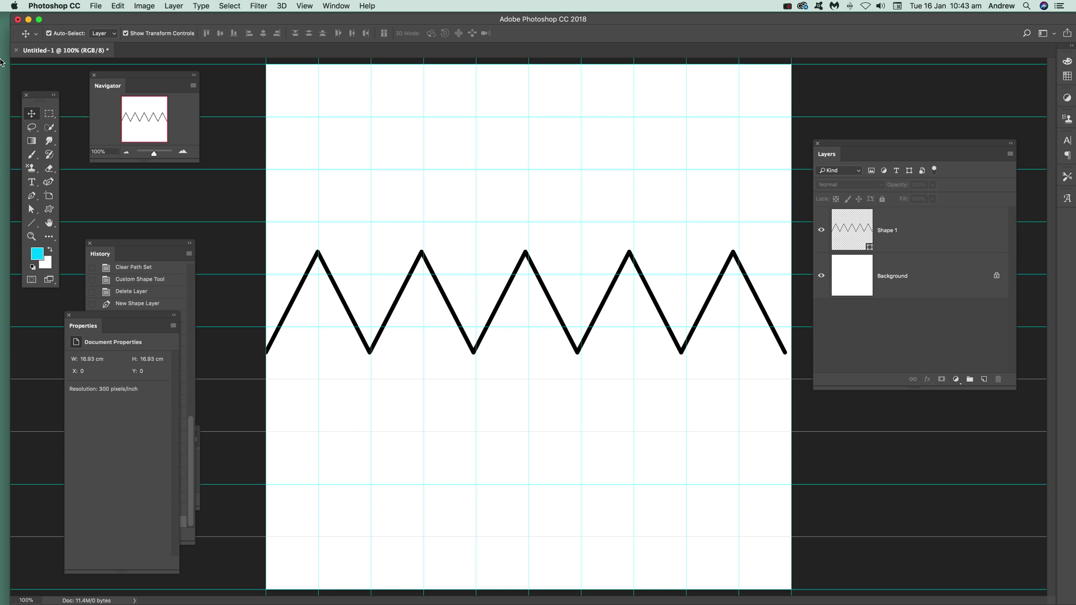
pyautogui.click(325, 268)
# - Delete the test zigzag and start an irregular Pen zigzag from the left edge on grid points
pyautogui.press('BackSpace')
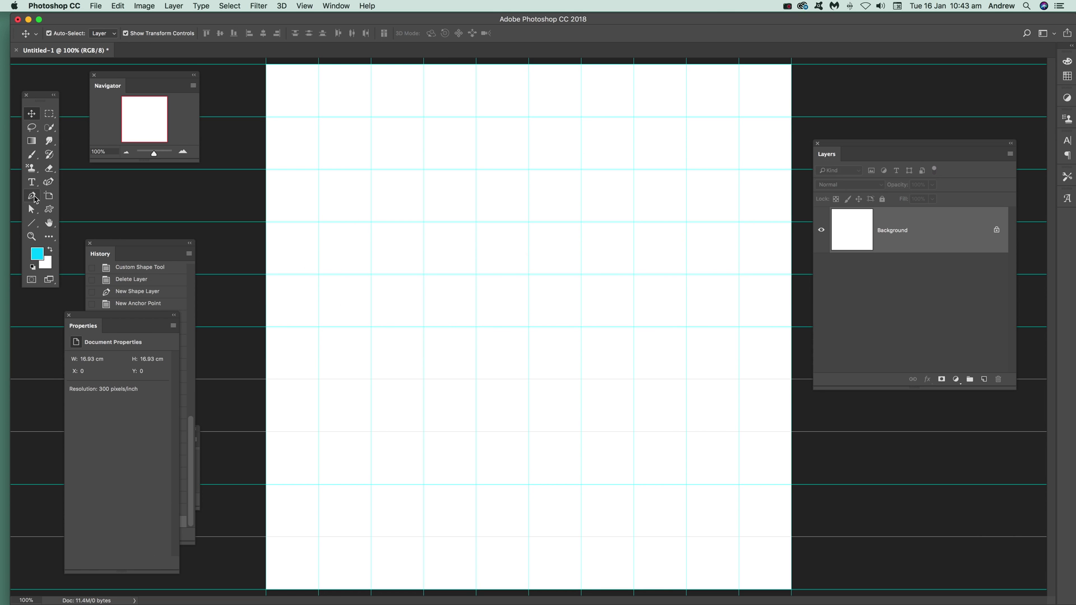
pyautogui.click(32, 196)
pyautogui.click(266, 326)
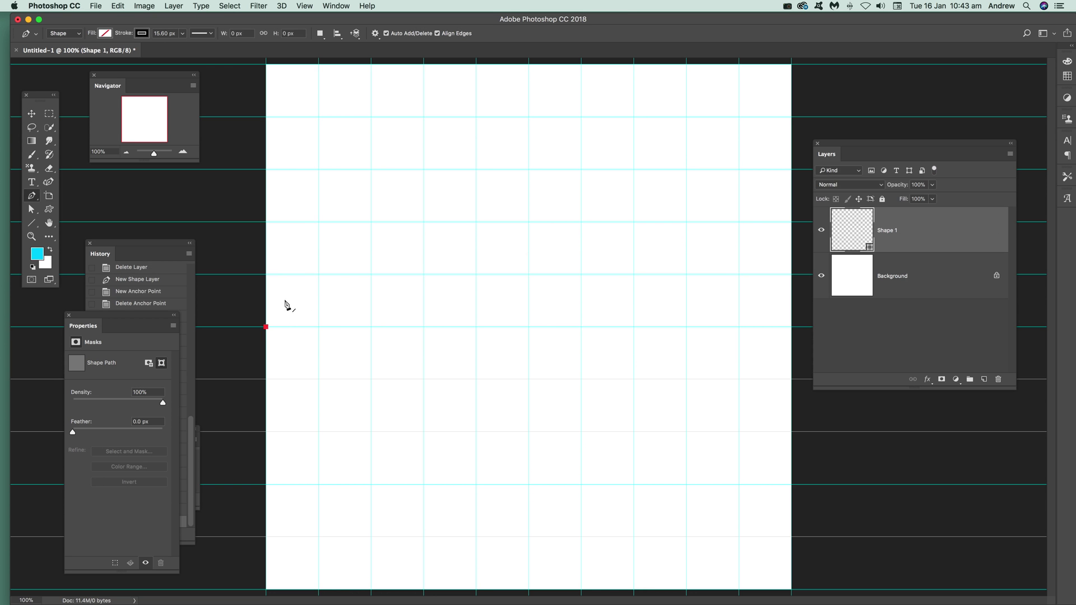
pyautogui.click(318, 221)
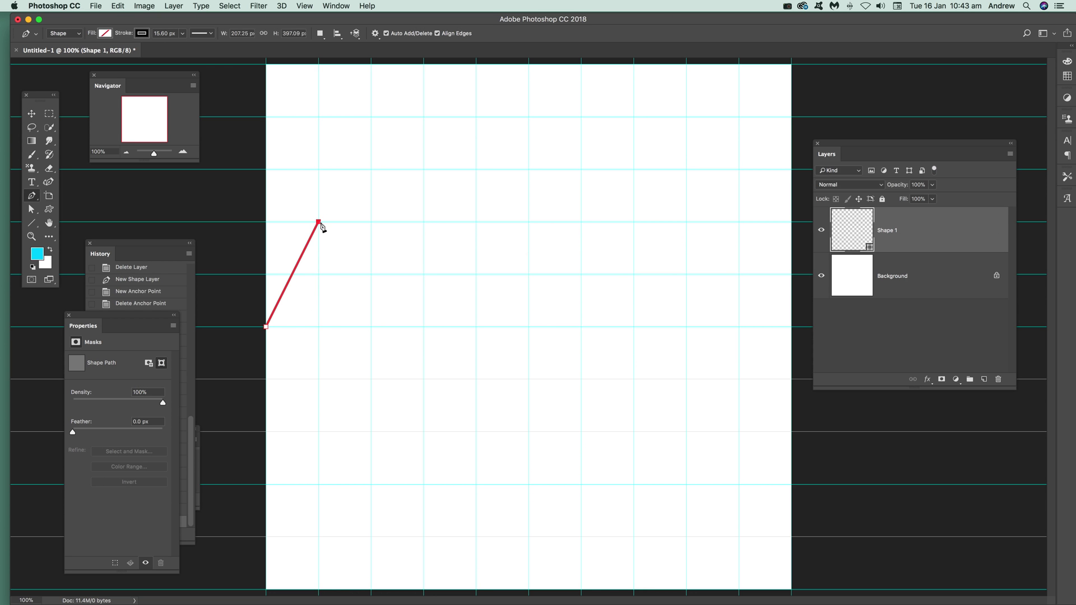
pyautogui.click(371, 431)
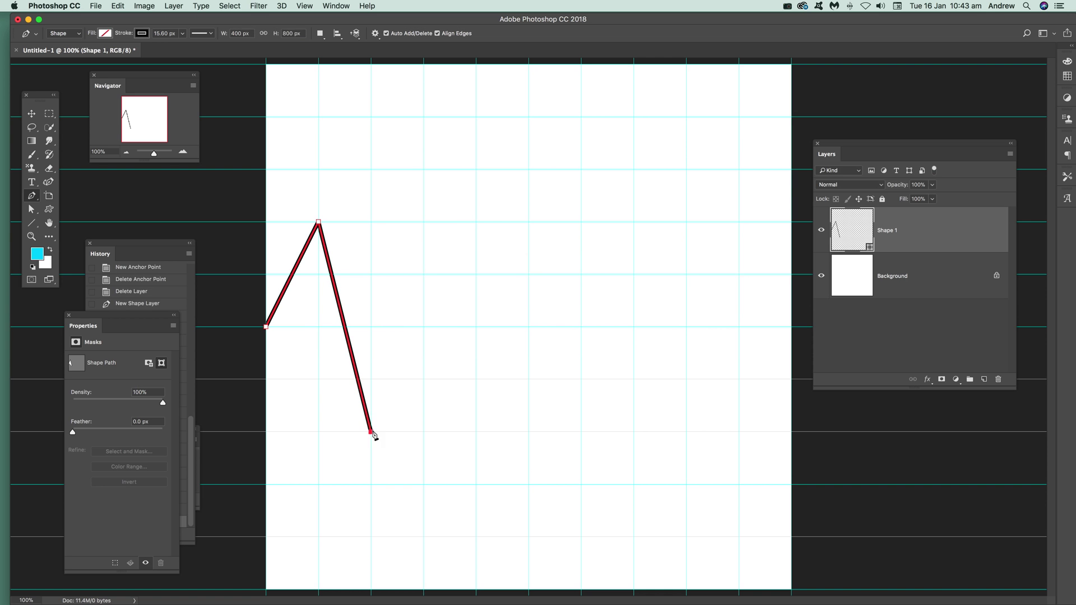
pyautogui.click(423, 275)
pyautogui.click(476, 380)
# - Continue the irregular zigzag with uneven peaks and dips to the right canvas edge
pyautogui.click(528, 222)
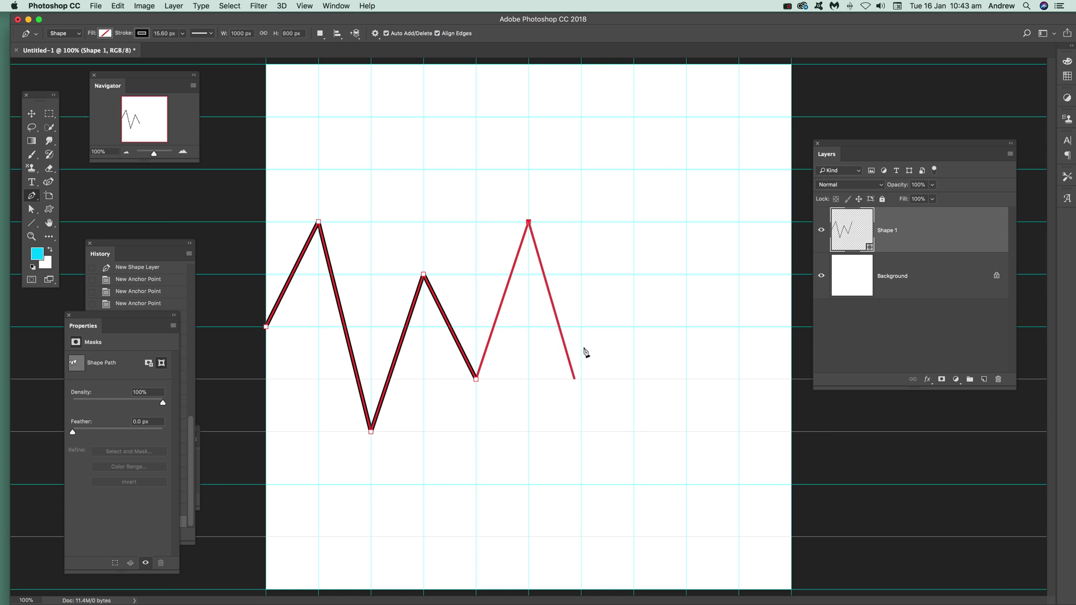
pyautogui.click(582, 328)
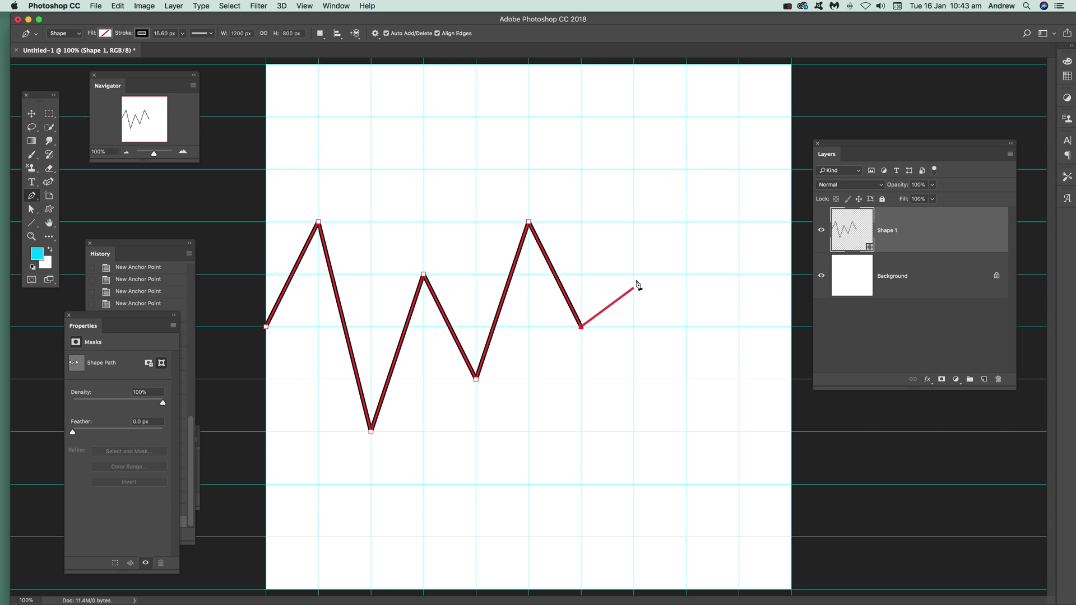
pyautogui.click(634, 223)
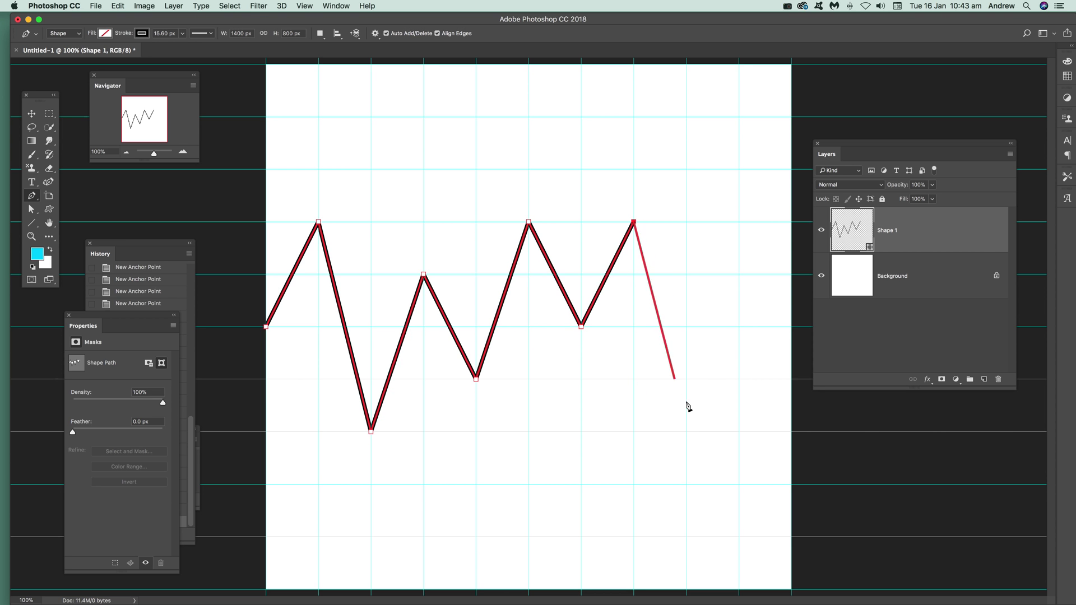
pyautogui.click(687, 432)
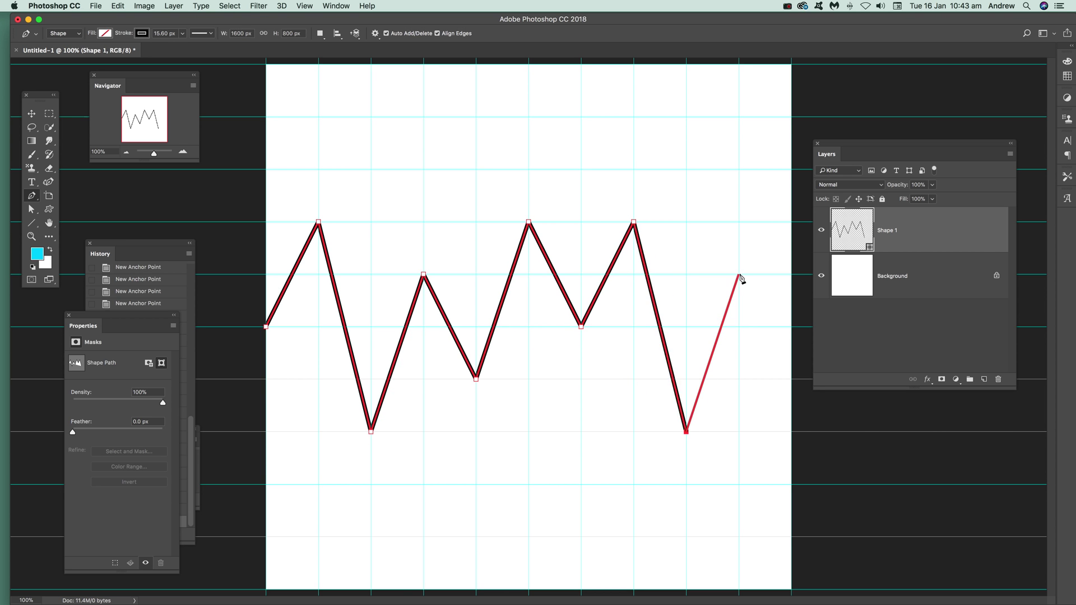
pyautogui.click(739, 275)
pyautogui.click(791, 328)
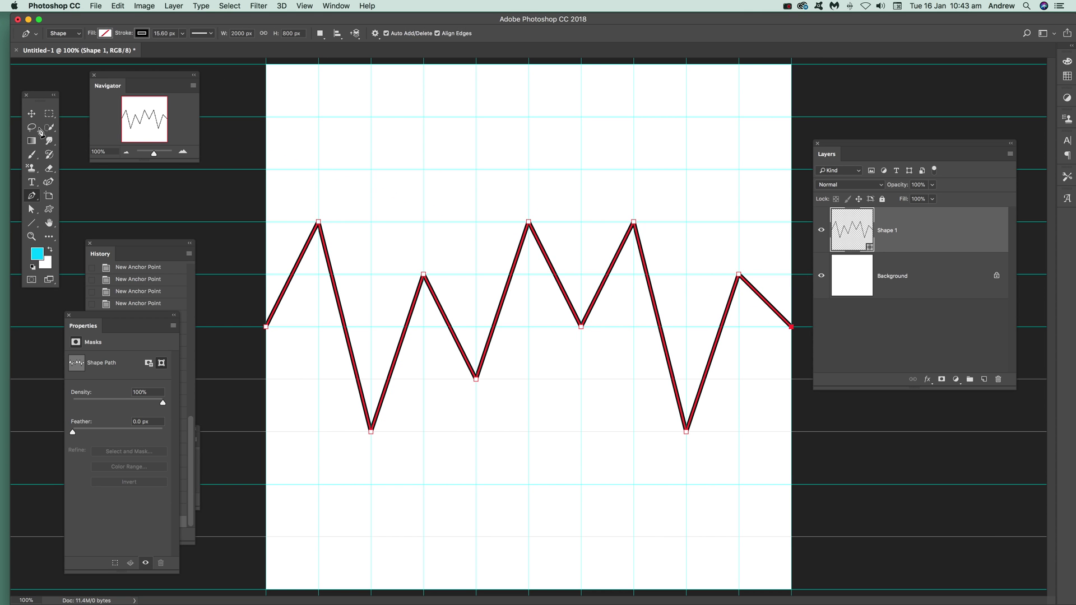
pyautogui.click(31, 114)
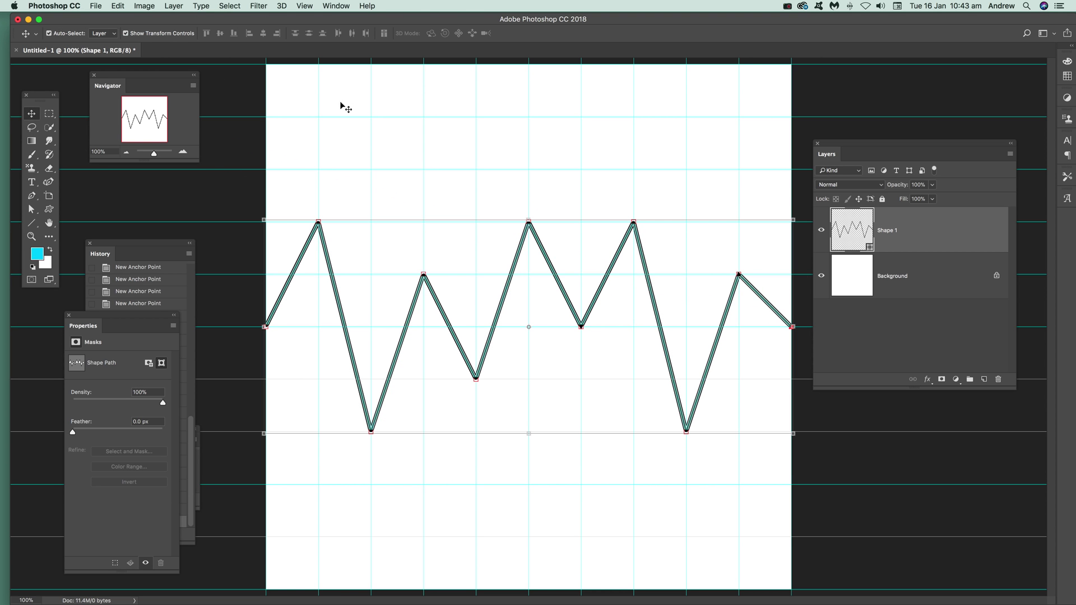
# - Save the irregular zigzag as custom shape 'Shape 172' and delete it from the canvas
pyautogui.click(32, 209)
pyautogui.moveTo(253, 193); pyautogui.dragTo(846, 474)
pyautogui.click(116, 6)
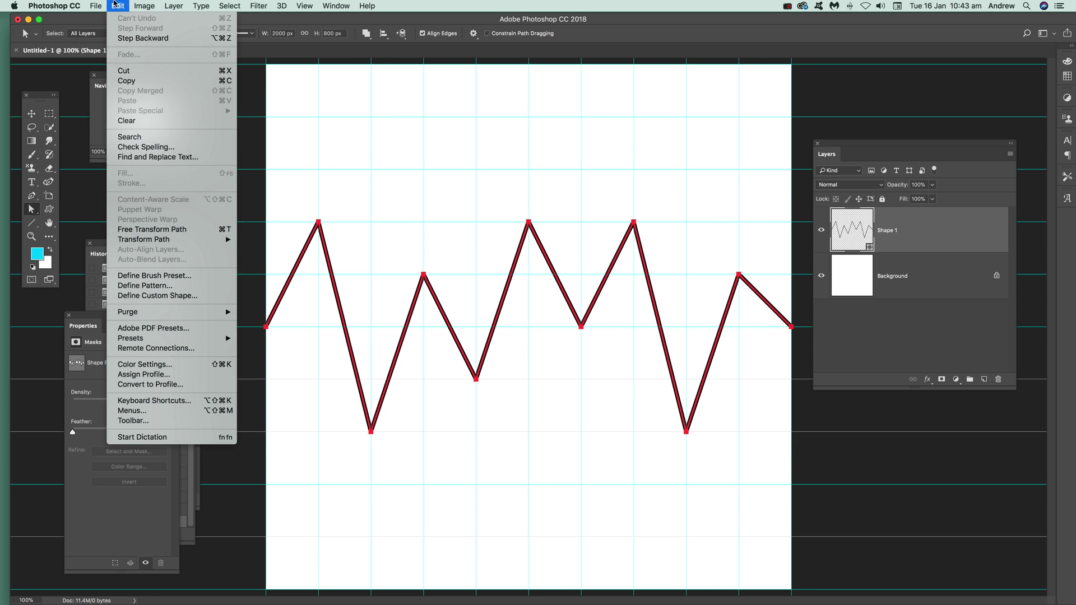
pyautogui.click(157, 295)
pyautogui.click(666, 288)
pyautogui.press('BackSpace')
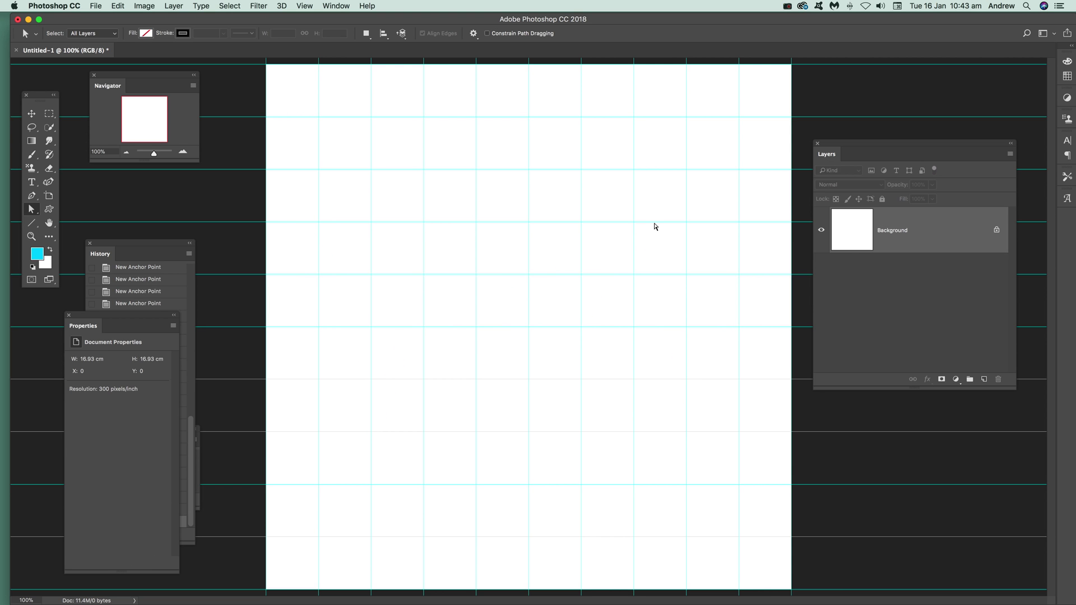
# - Draw the zigzag custom shape across the upper part of the canvas
pyautogui.click(49, 209)
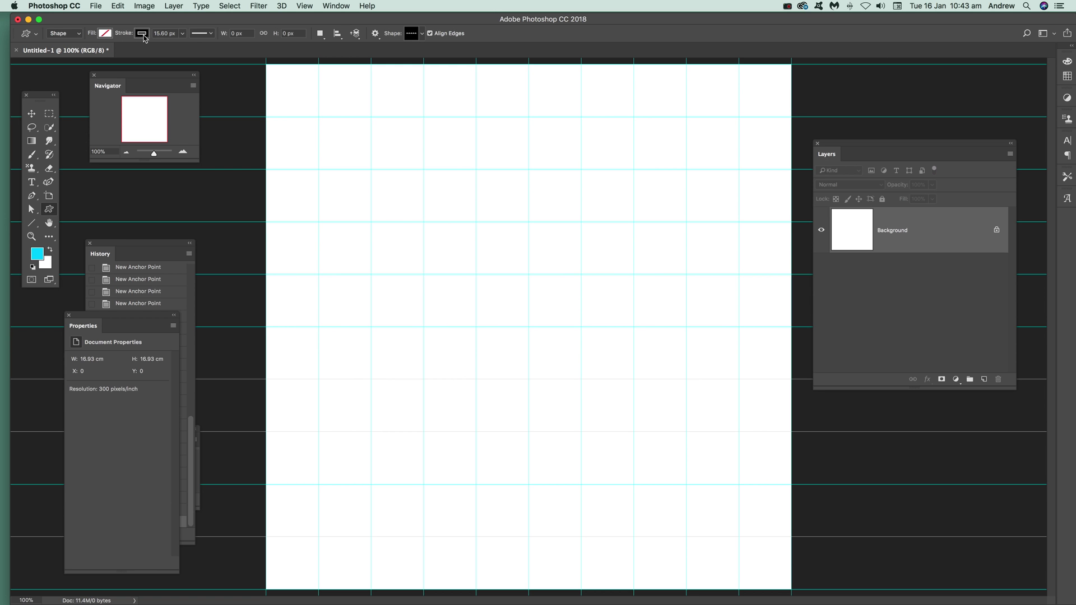
pyautogui.click(211, 33)
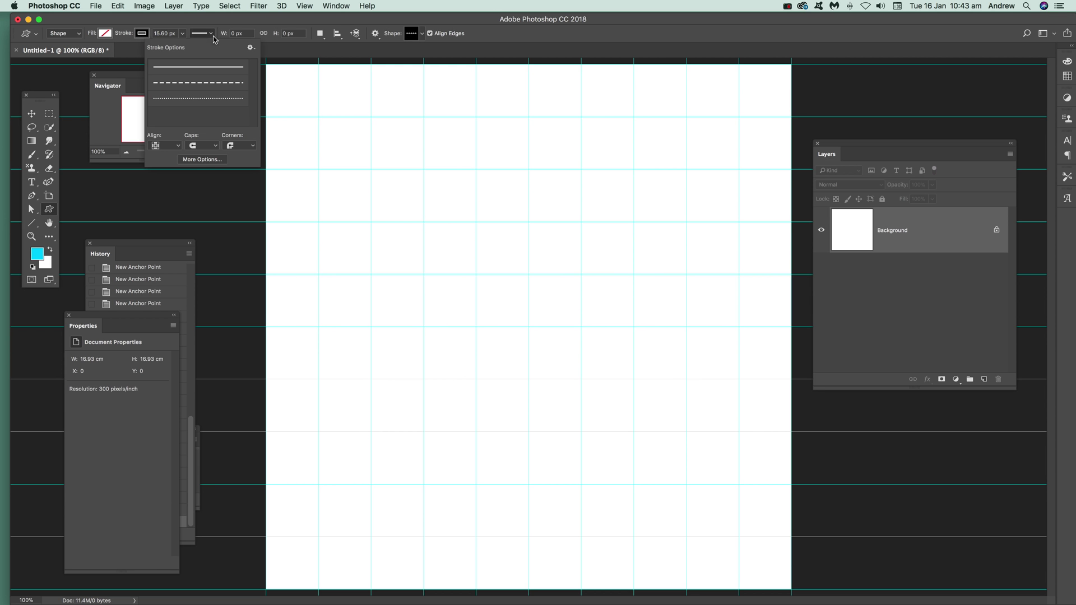
pyautogui.click(179, 145)
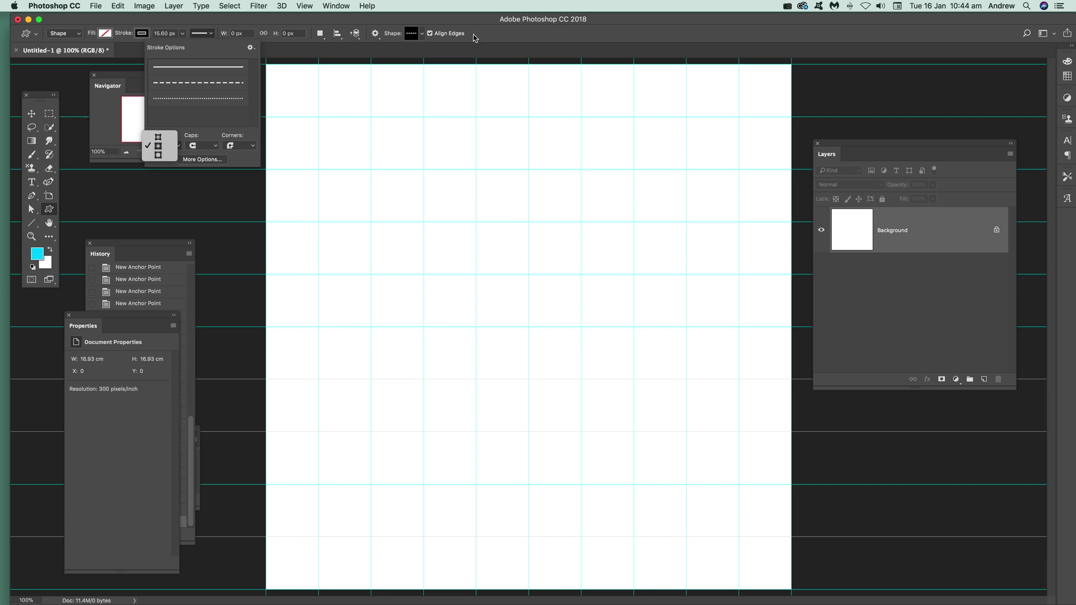
pyautogui.moveTo(293, 235)
pyautogui.mouseDown()
pyautogui.moveTo(670, 281)
pyautogui.moveTo(704, 333)
pyautogui.mouseUp()
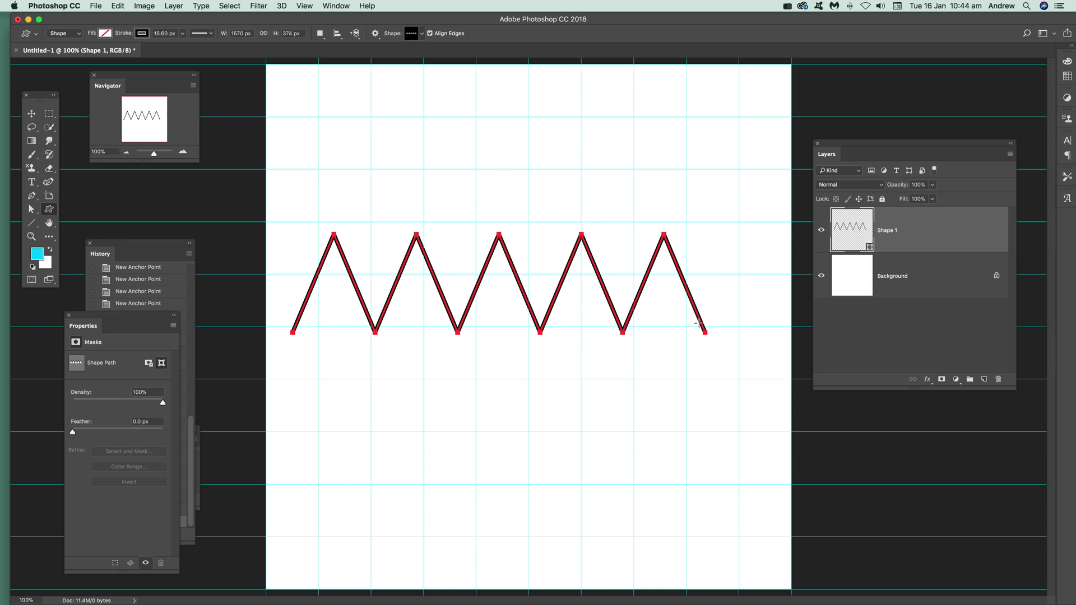
# - Scale the path with Transform Path, pulling its top corners inward into a perspective fan
pyautogui.click(119, 6)
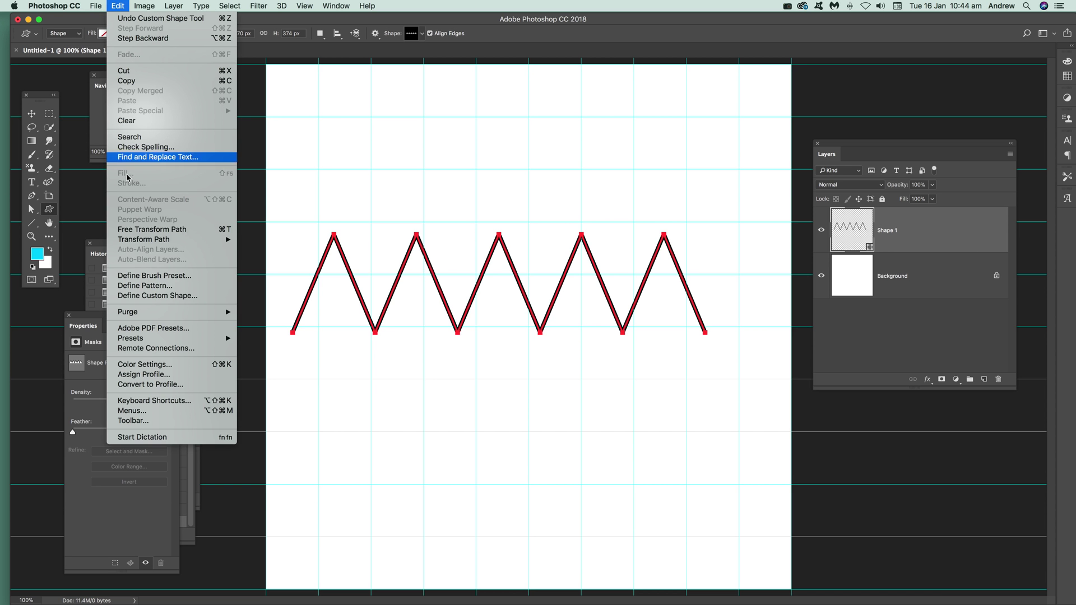
pyautogui.moveTo(141, 240)
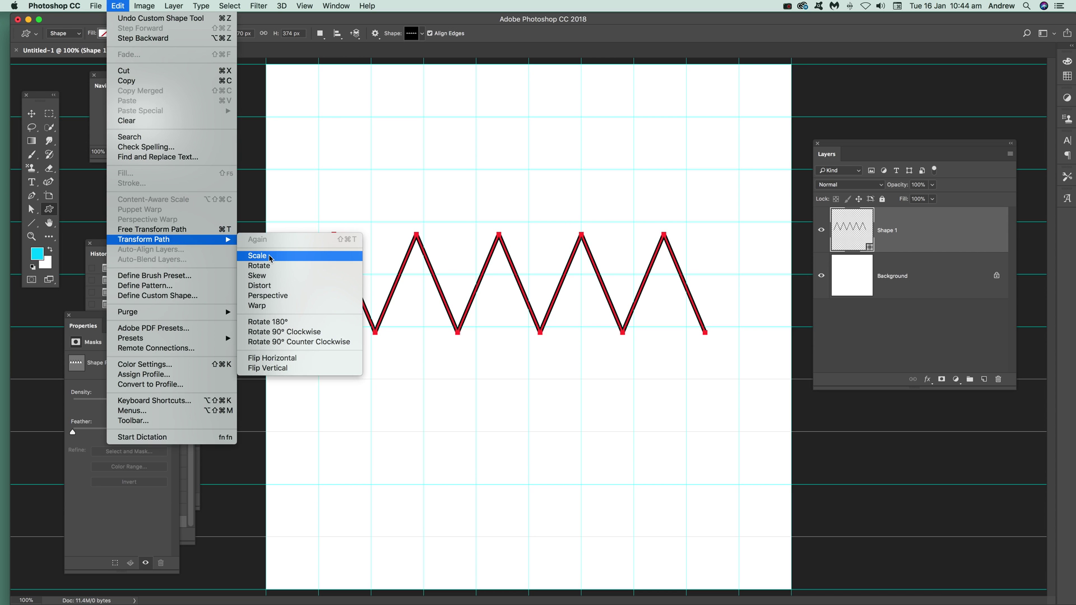
pyautogui.click(329, 253)
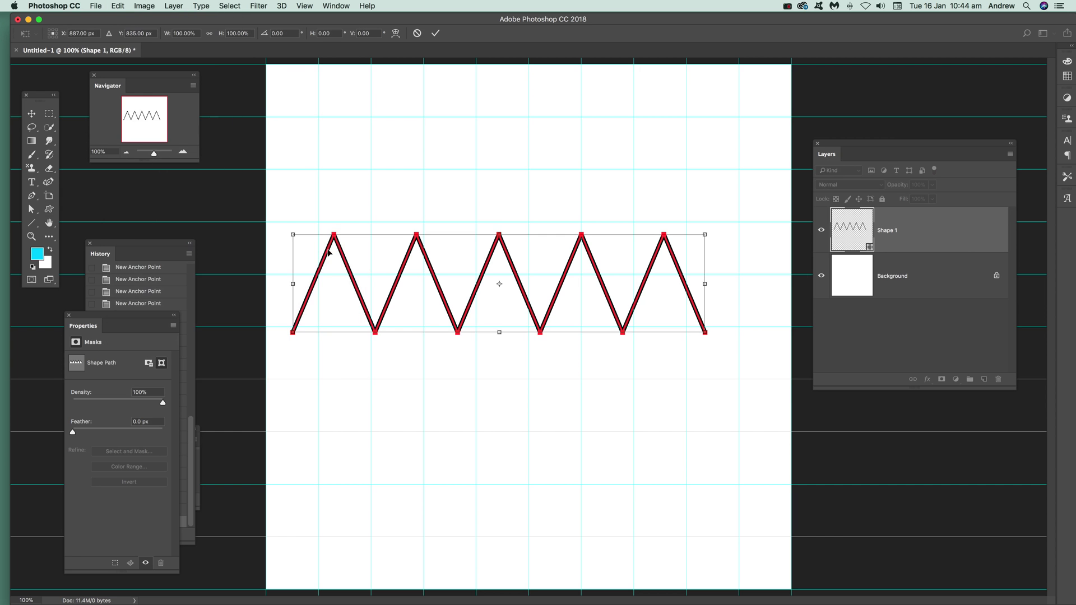
pyautogui.moveTo(291, 238)
pyautogui.mouseDown()
pyautogui.moveTo(340, 199)
pyautogui.moveTo(406, 213)
pyautogui.mouseUp()
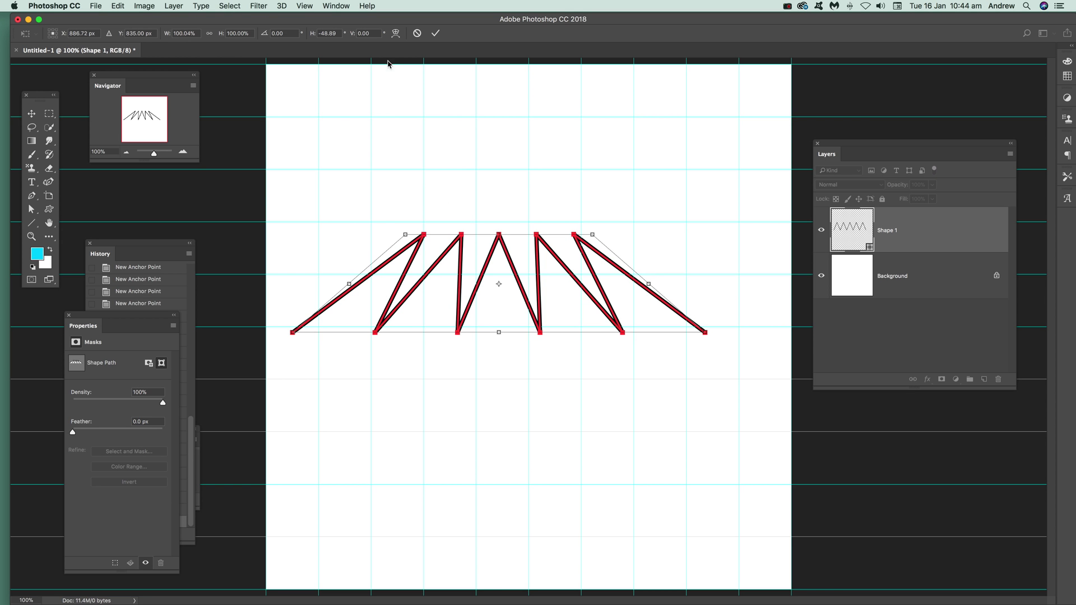
pyautogui.click(435, 33)
# - Save the perspective zigzag as a custom shape and delete its layer
pyautogui.click(118, 6)
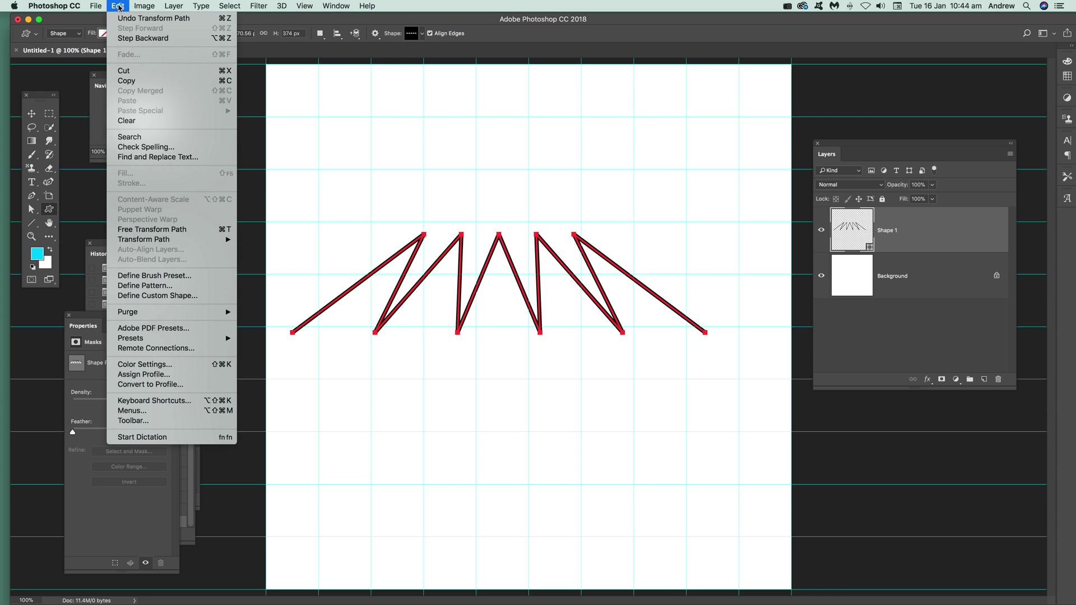
pyautogui.click(166, 296)
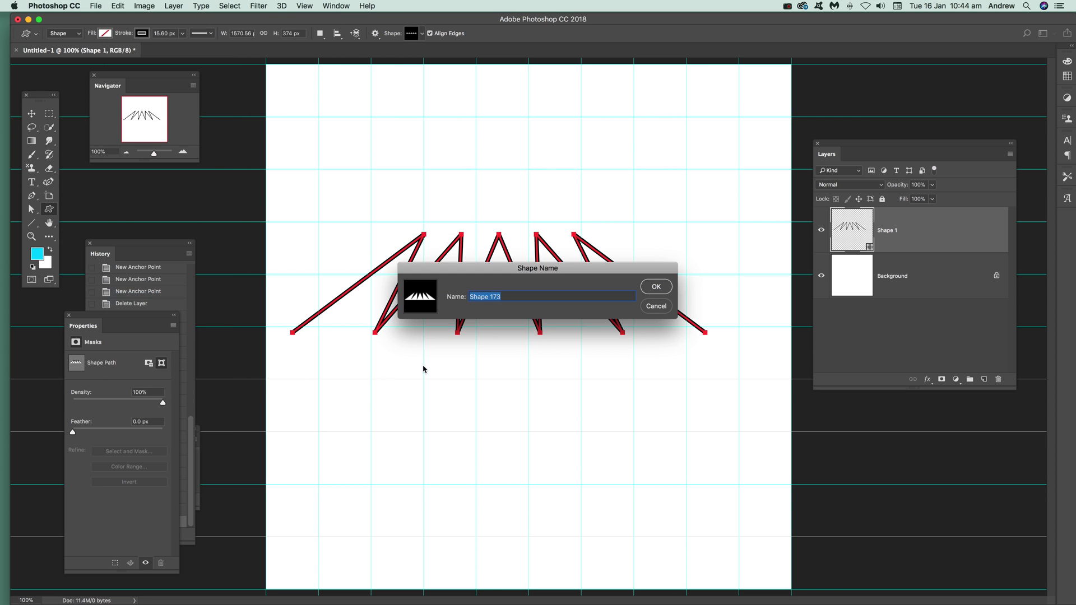
pyautogui.click(657, 288)
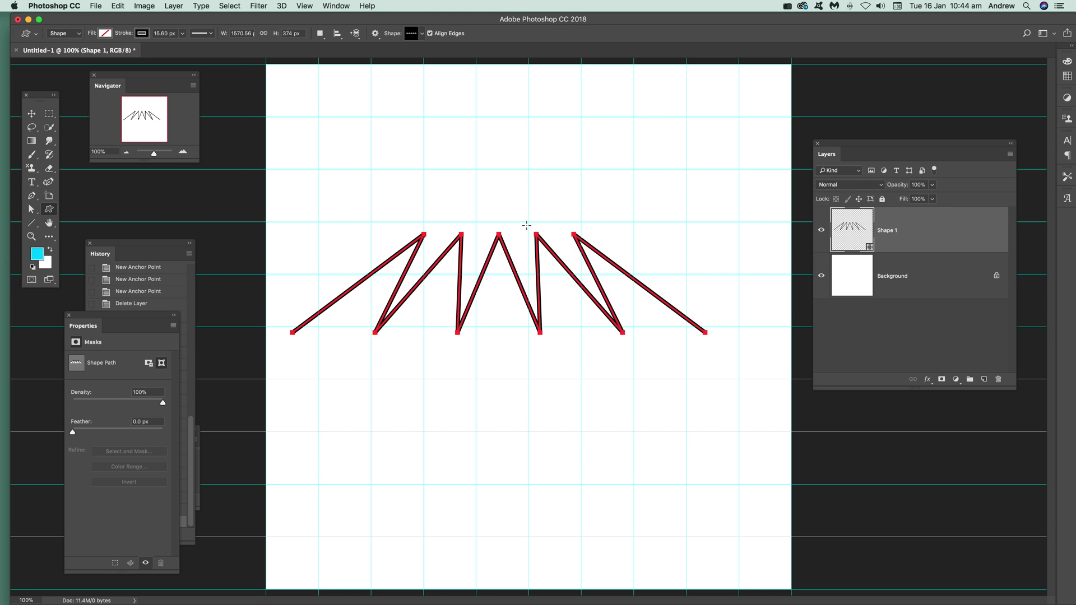
pyautogui.press('BackSpace')
# - Draw a tall zigzag and drag its anchors to make uneven peaks and valleys
pyautogui.moveTo(318, 268); pyautogui.dragTo(611, 481)
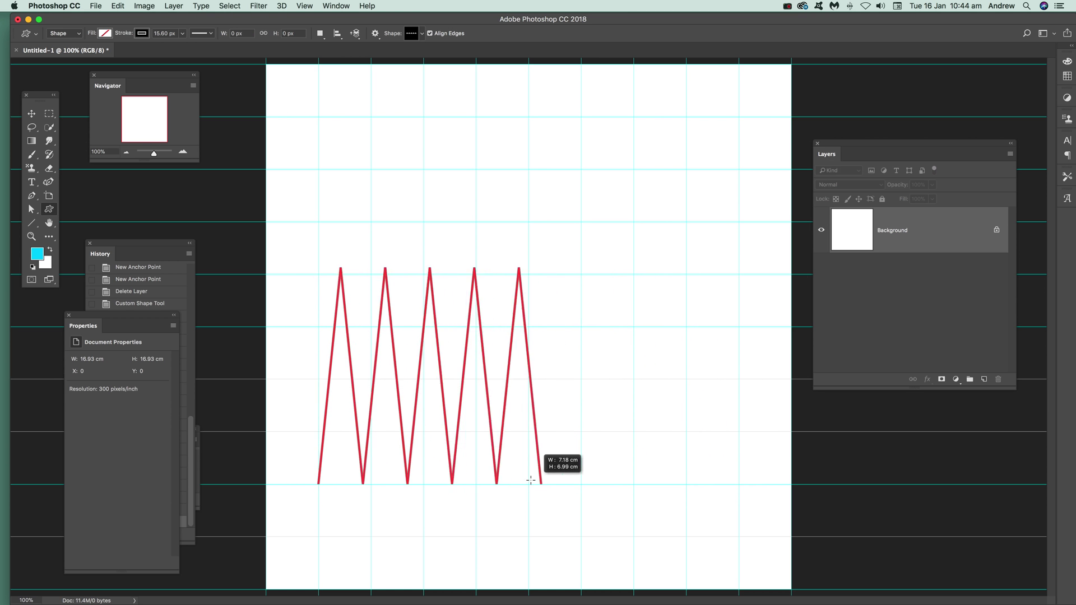
pyautogui.moveTo(524, 483)
pyautogui.mouseDown()
pyautogui.moveTo(507, 467)
pyautogui.moveTo(523, 465)
pyautogui.mouseUp()
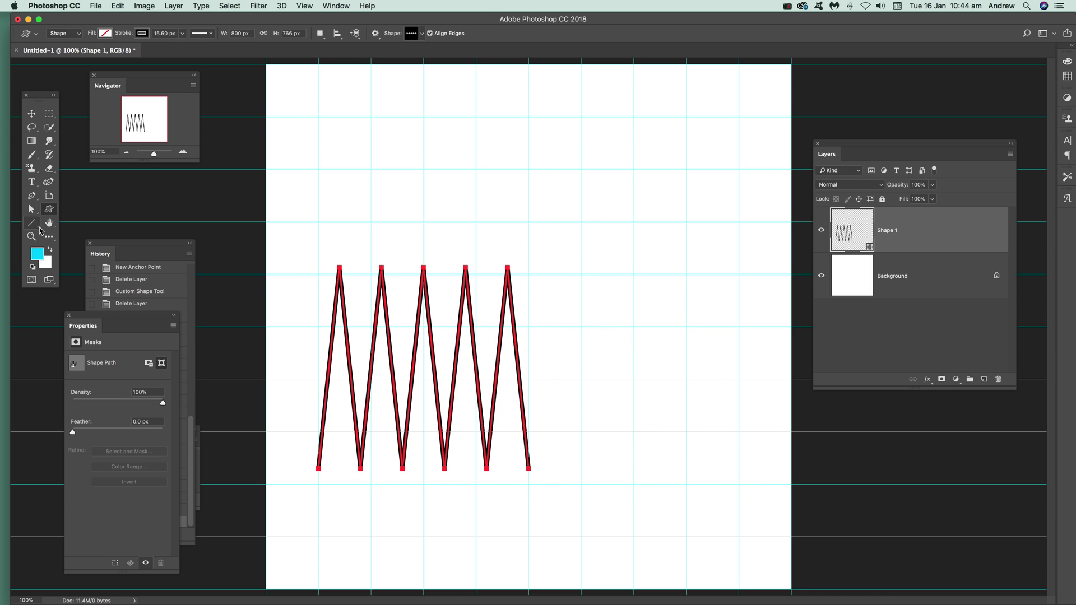
pyautogui.click(32, 211)
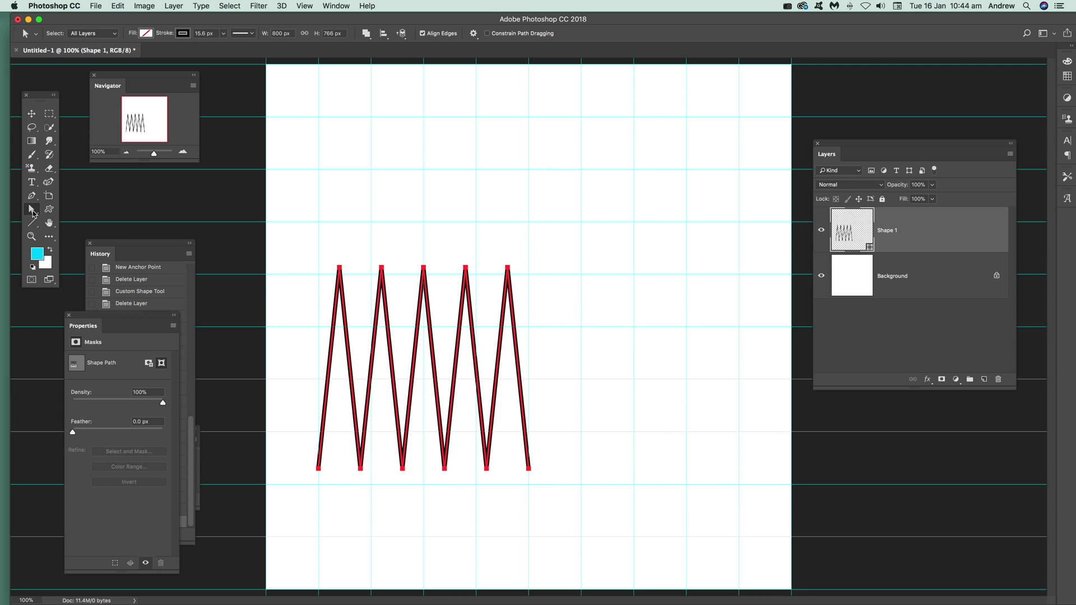
pyautogui.click(305, 247)
pyautogui.moveTo(318, 253); pyautogui.dragTo(338, 168)
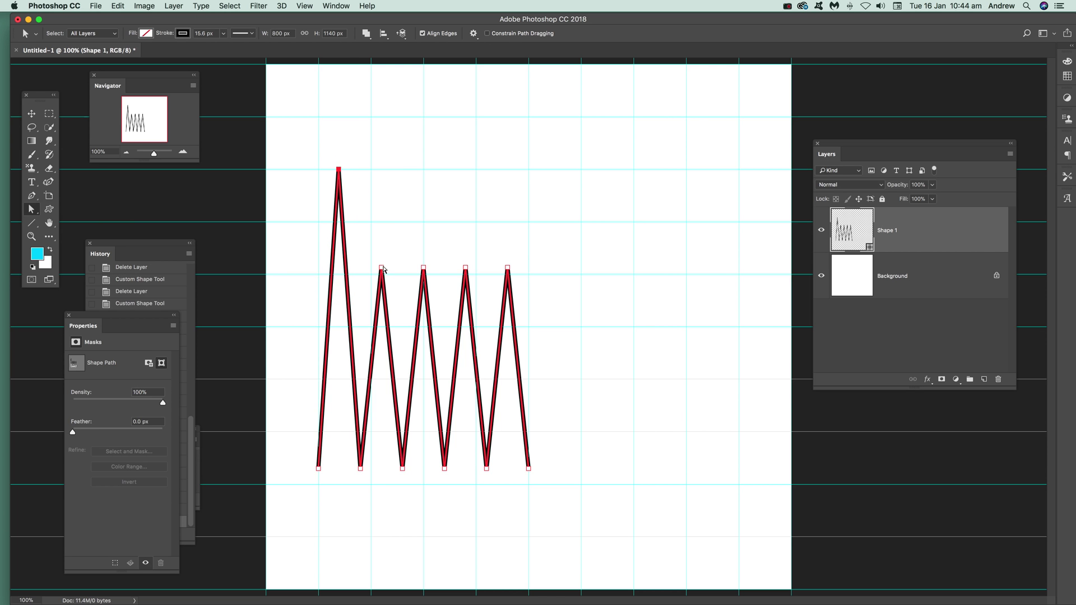
pyautogui.moveTo(384, 270); pyautogui.dragTo(389, 212)
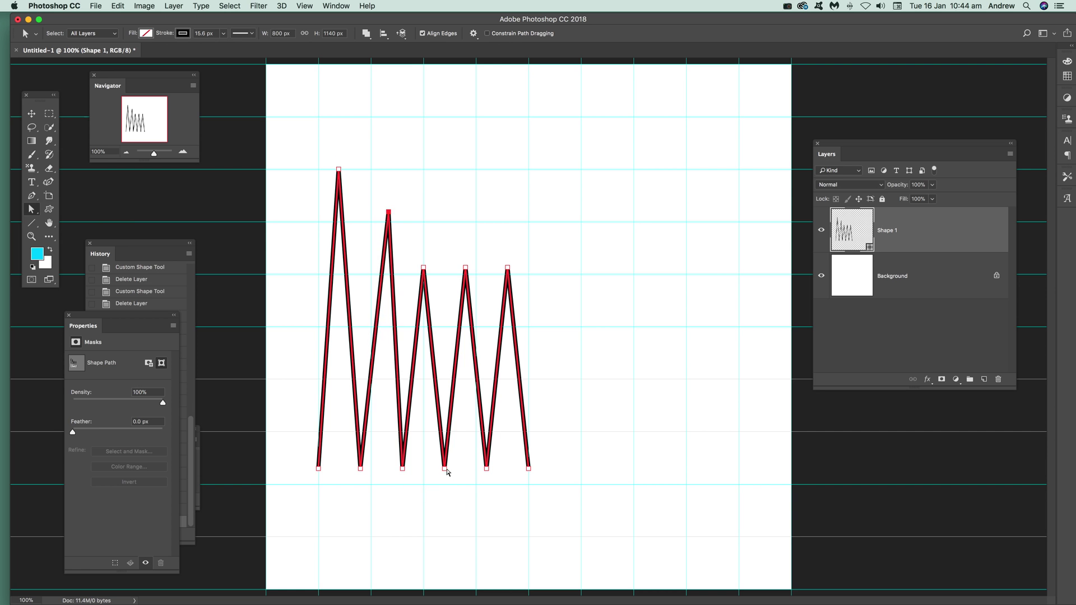
pyautogui.moveTo(446, 472); pyautogui.dragTo(439, 570)
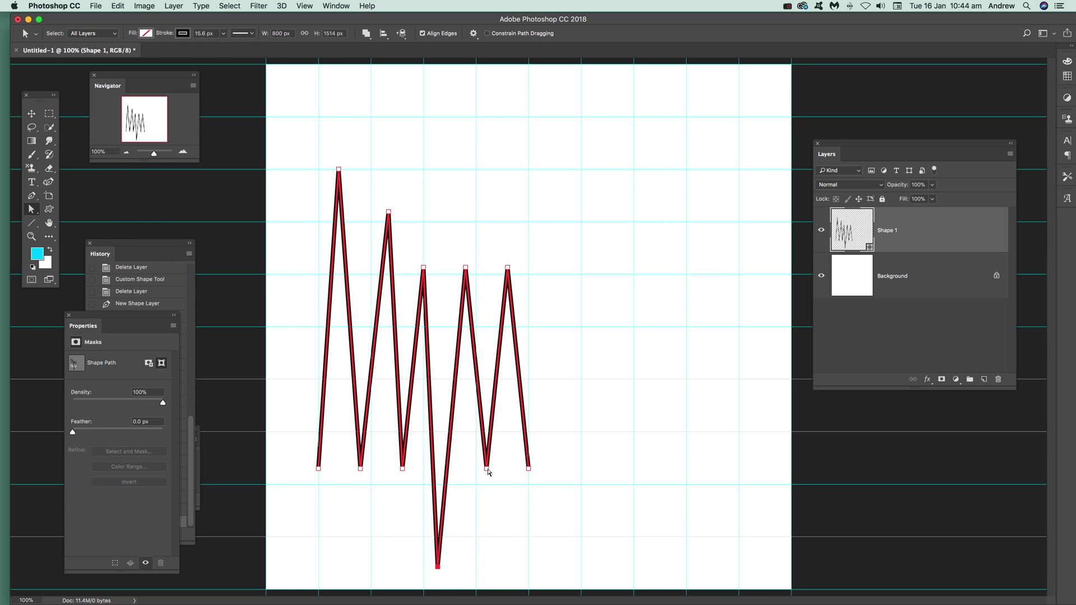
pyautogui.moveTo(488, 472); pyautogui.dragTo(491, 495)
pyautogui.moveTo(506, 265); pyautogui.dragTo(516, 213)
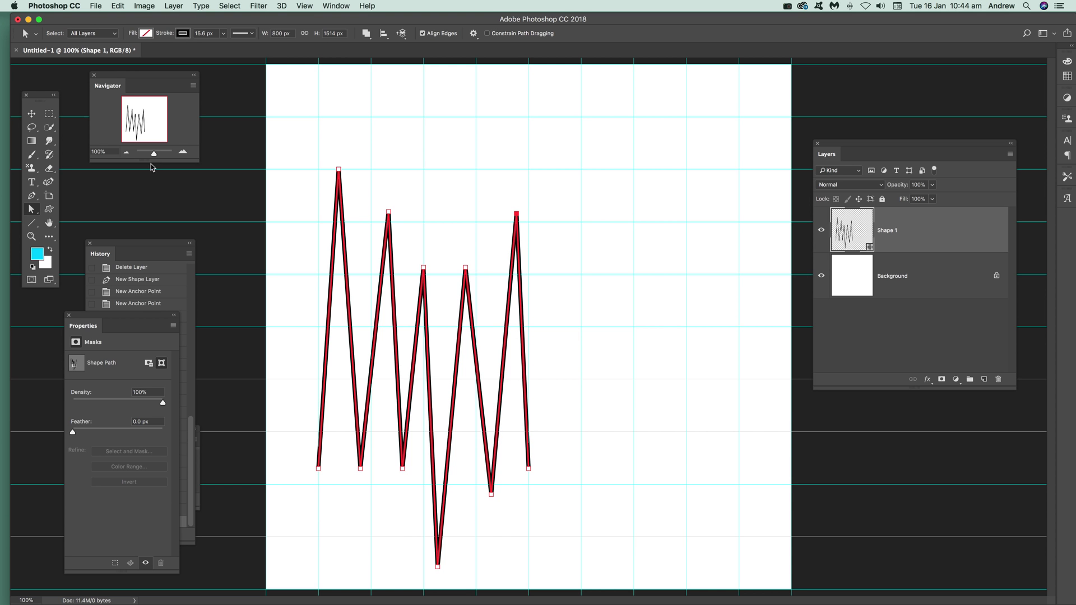
# - Define the uneven zigzag as another custom shape
pyautogui.moveTo(290, 197); pyautogui.dragTo(667, 581)
pyautogui.click(117, 6)
pyautogui.click(157, 296)
pyautogui.click(651, 287)
# - Delete the layer and draw the saved uneven zigzag shape across the canvas middle
pyautogui.press('Delete')
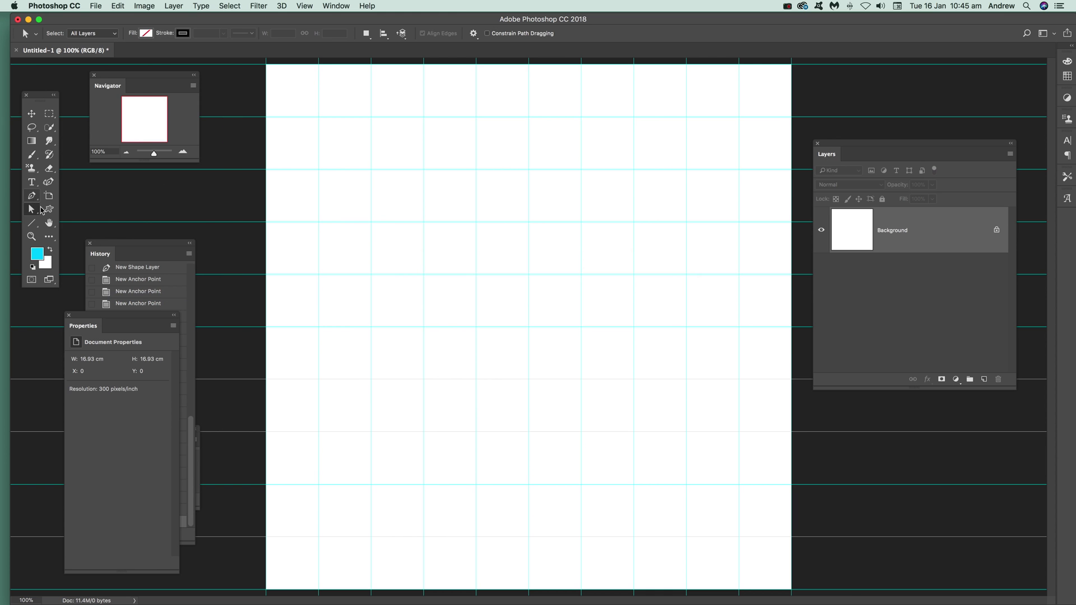
pyautogui.click(50, 209)
pyautogui.click(423, 34)
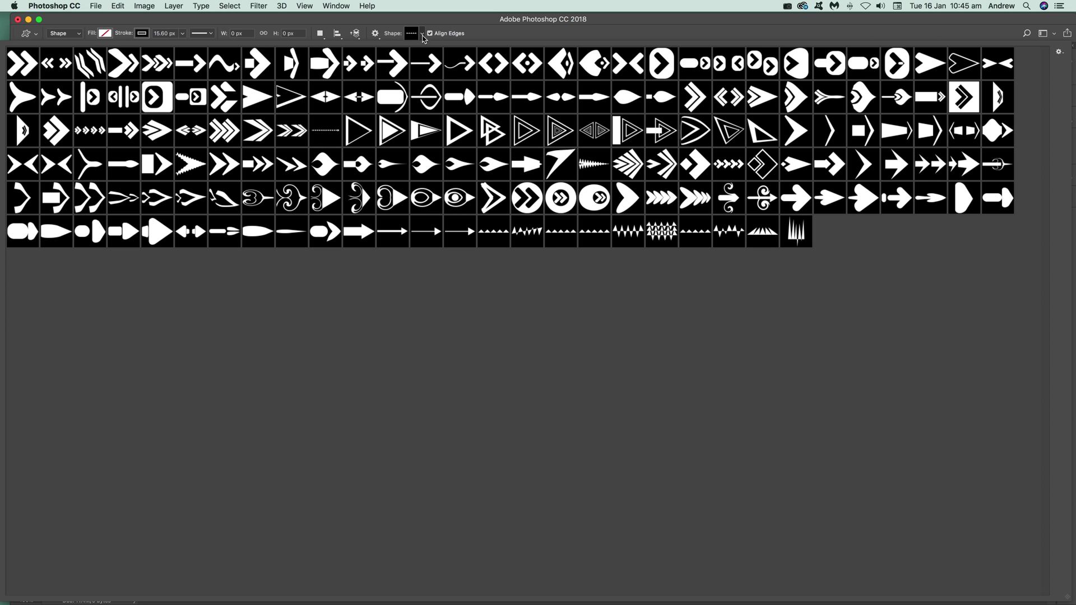
pyautogui.click(802, 237)
pyautogui.click(247, 267)
pyautogui.moveTo(308, 267); pyautogui.dragTo(686, 407)
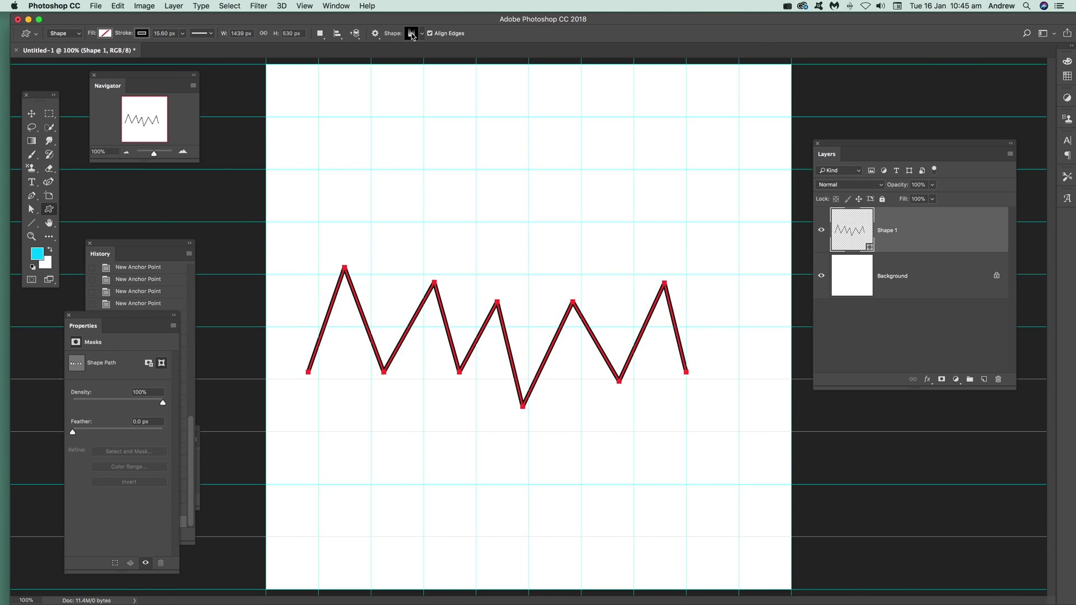
# - Draw the saved perspective zigzag shape below the first one
pyautogui.click(419, 34)
pyautogui.click(762, 231)
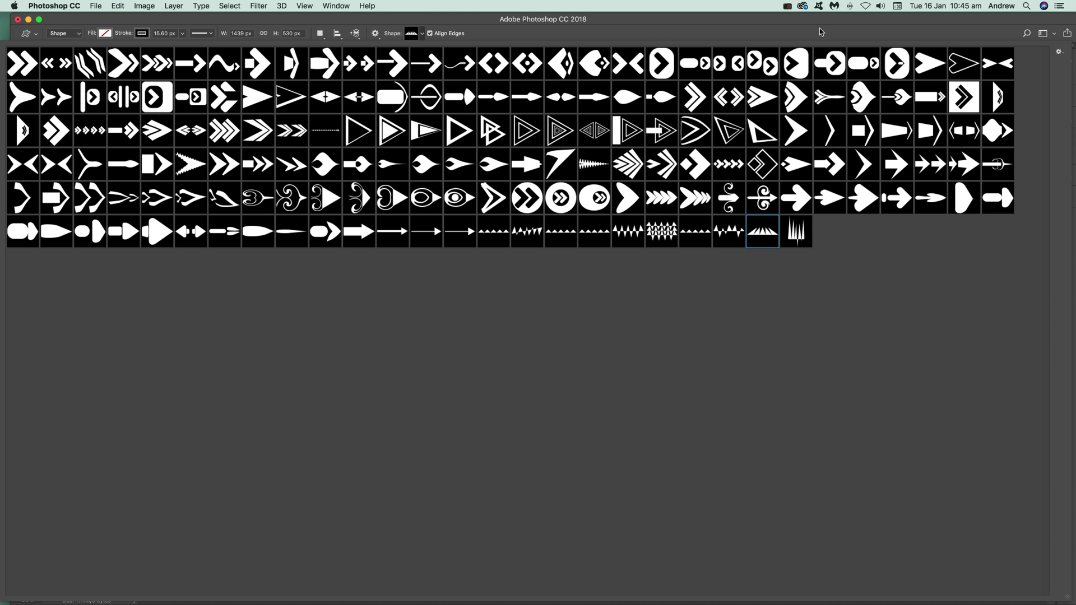
pyautogui.click(715, 24)
pyautogui.moveTo(337, 411); pyautogui.dragTo(712, 521)
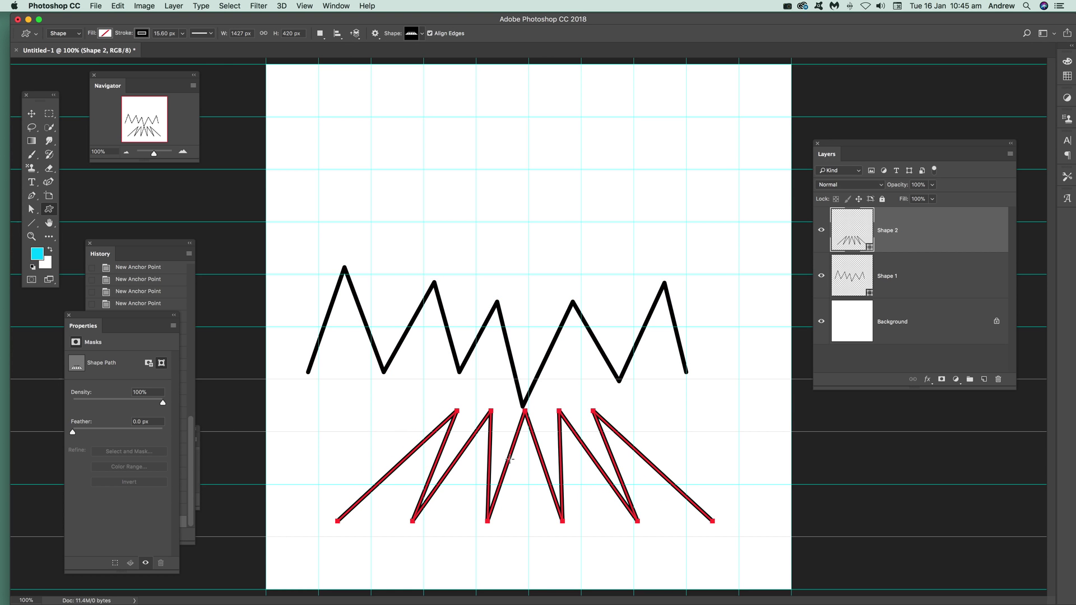
# - Draw Shape 3, a fan zigzag across the canvas top, with a periwinkle fill after trying red and light blue
pyautogui.moveTo(300, 91); pyautogui.dragTo(667, 215)
pyautogui.click(108, 33)
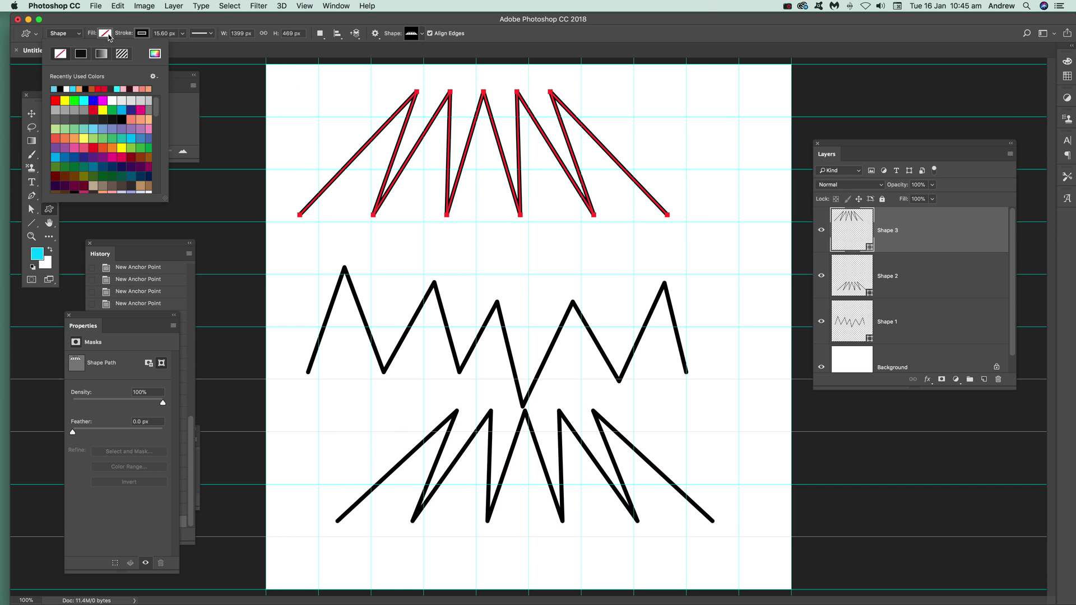
pyautogui.click(96, 147)
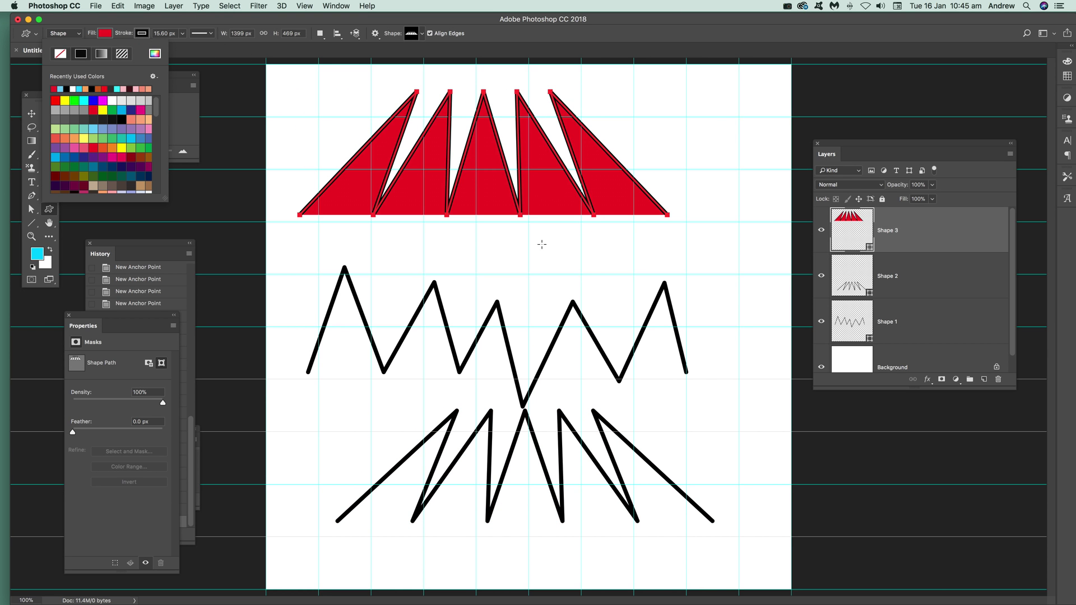
pyautogui.click(111, 130)
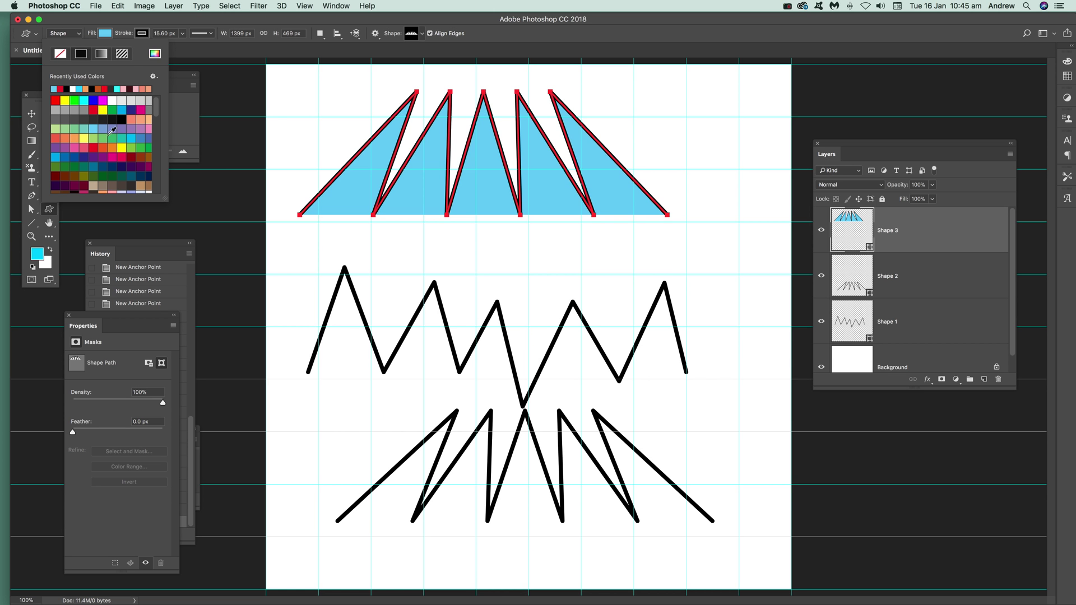
pyautogui.click(111, 130)
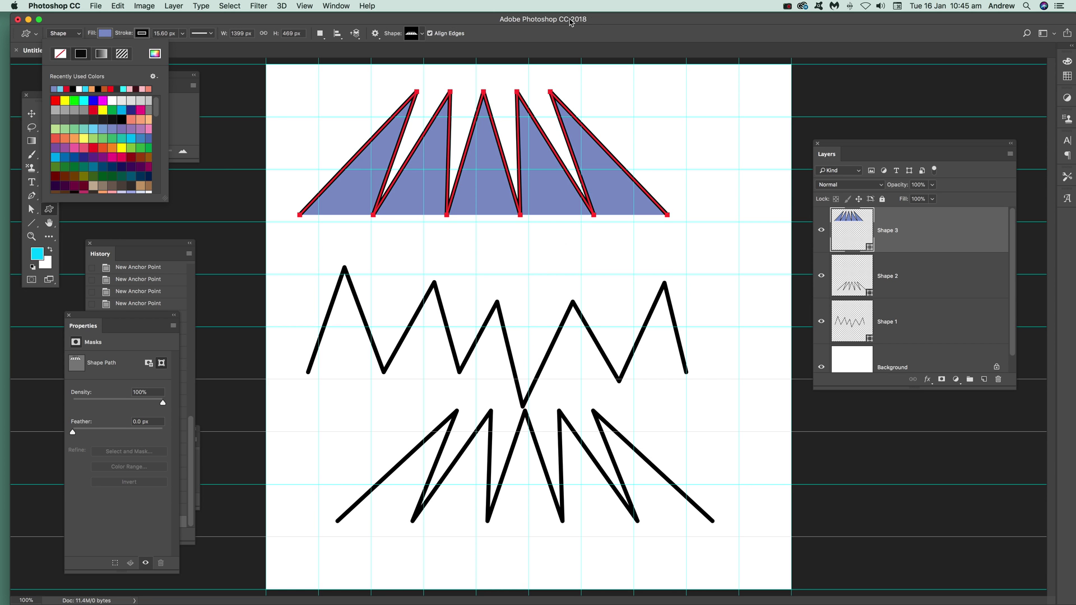